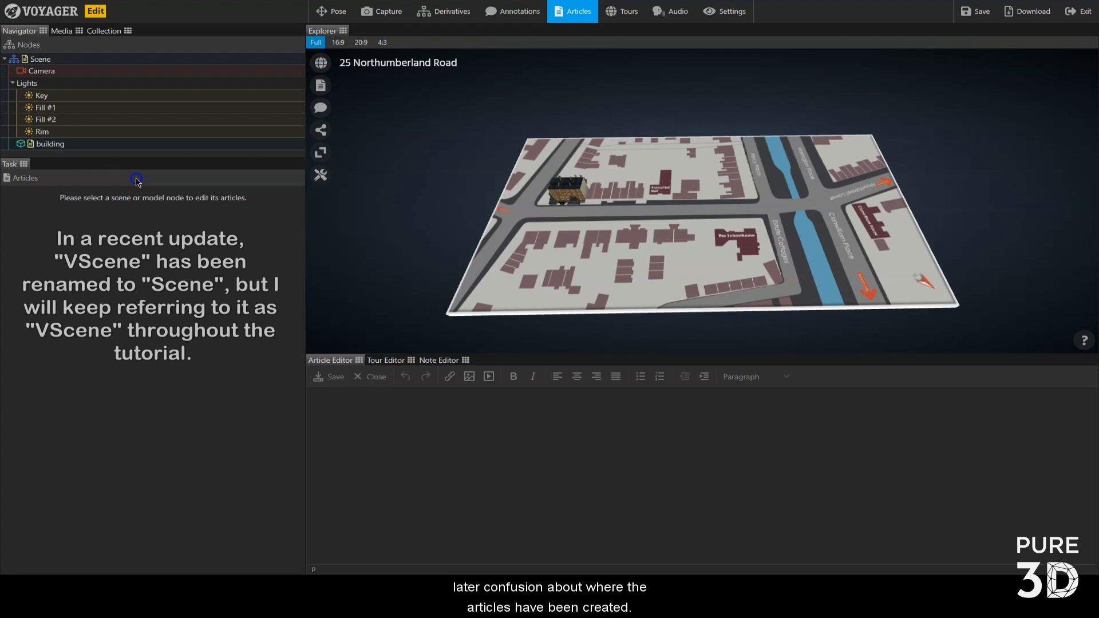
- Create a new article under the Scene node
left_click(108, 59)
left_click(52, 203)
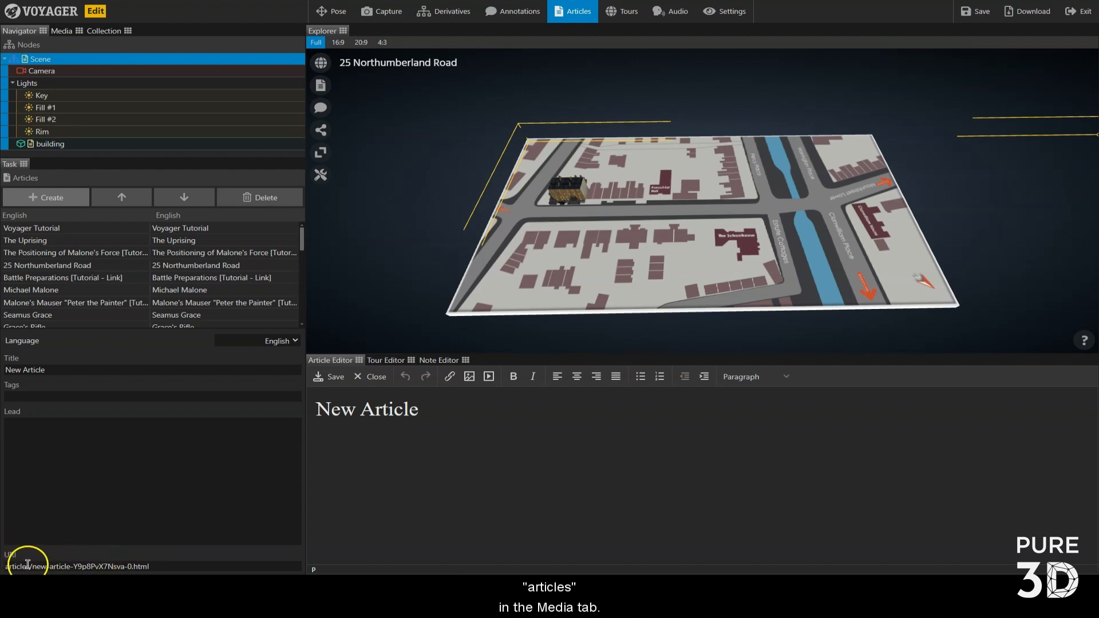
left_click(64, 202)
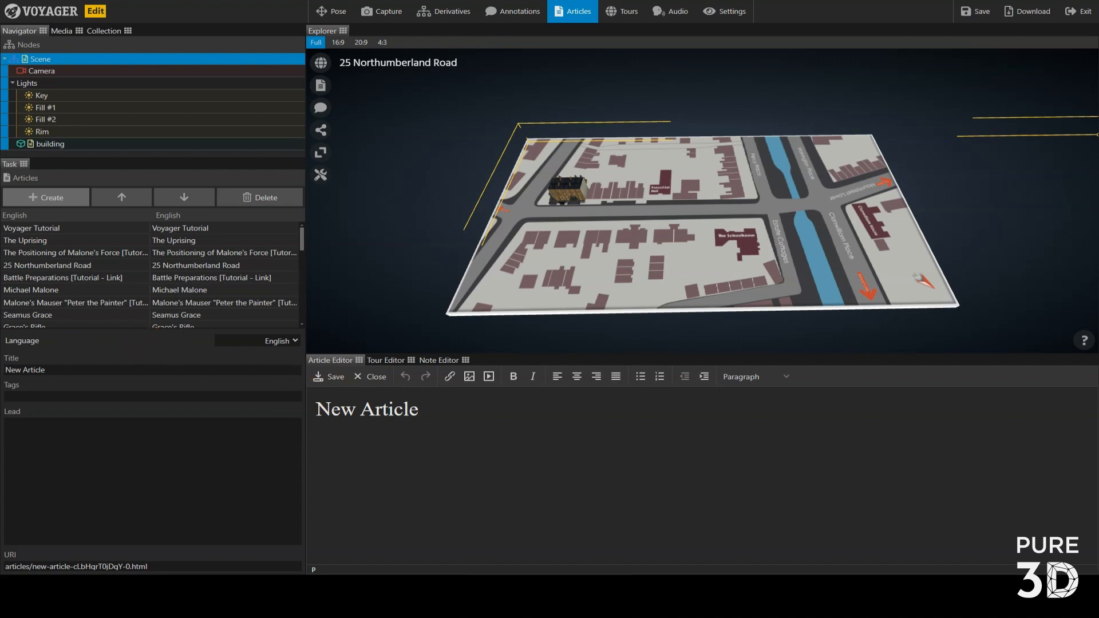
- Examine the new article's title and tags fields, and view the article overview in the explorer before closing it
left_click(45, 367)
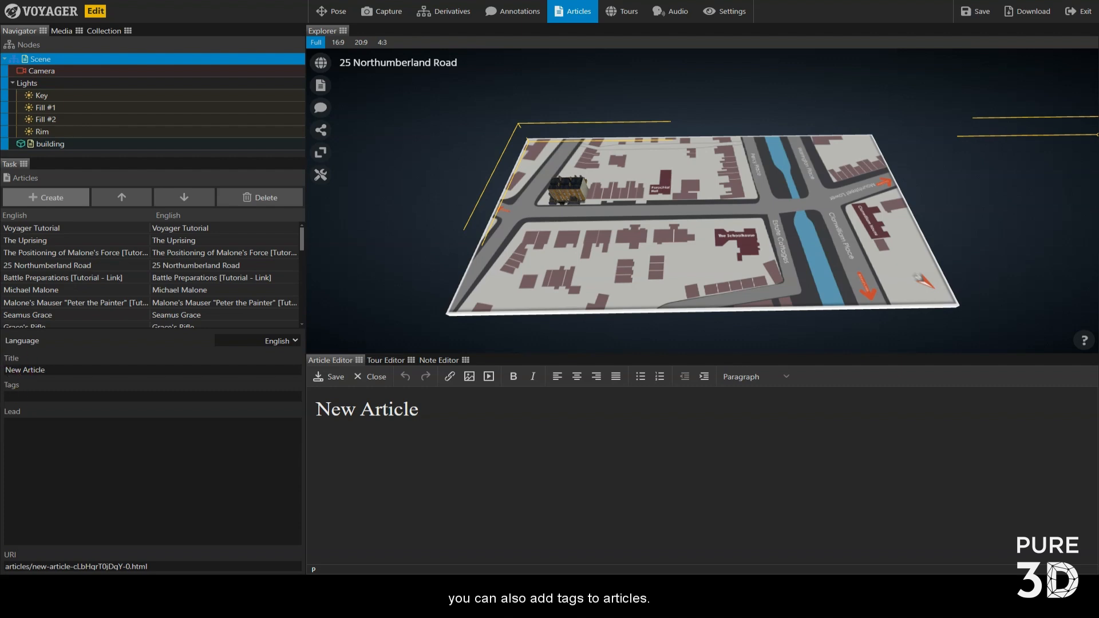
left_click(42, 389)
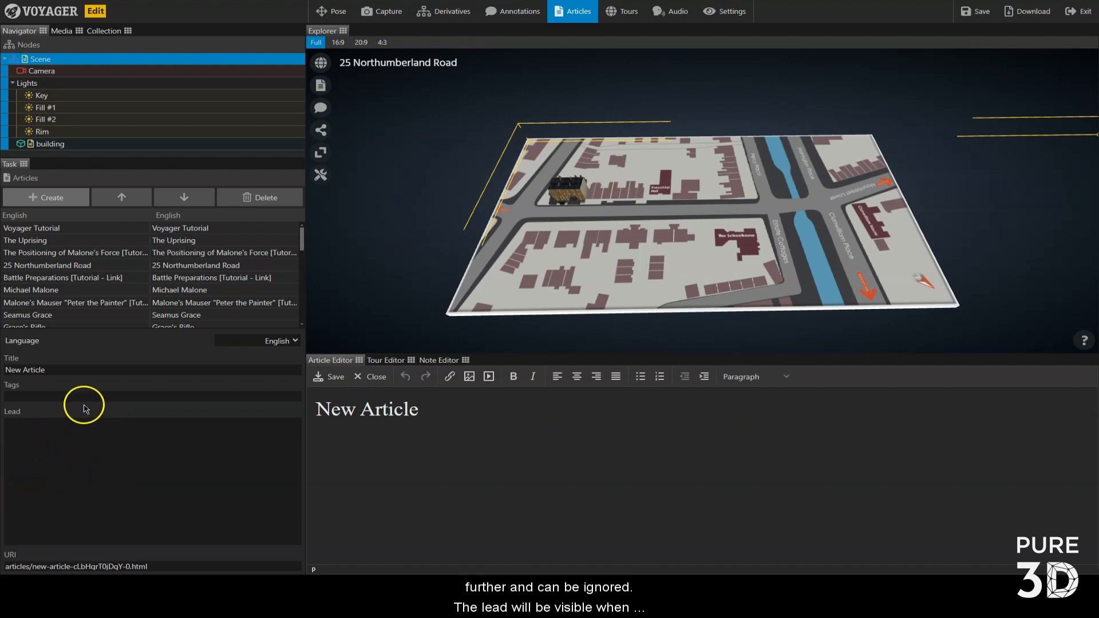
left_click(320, 85)
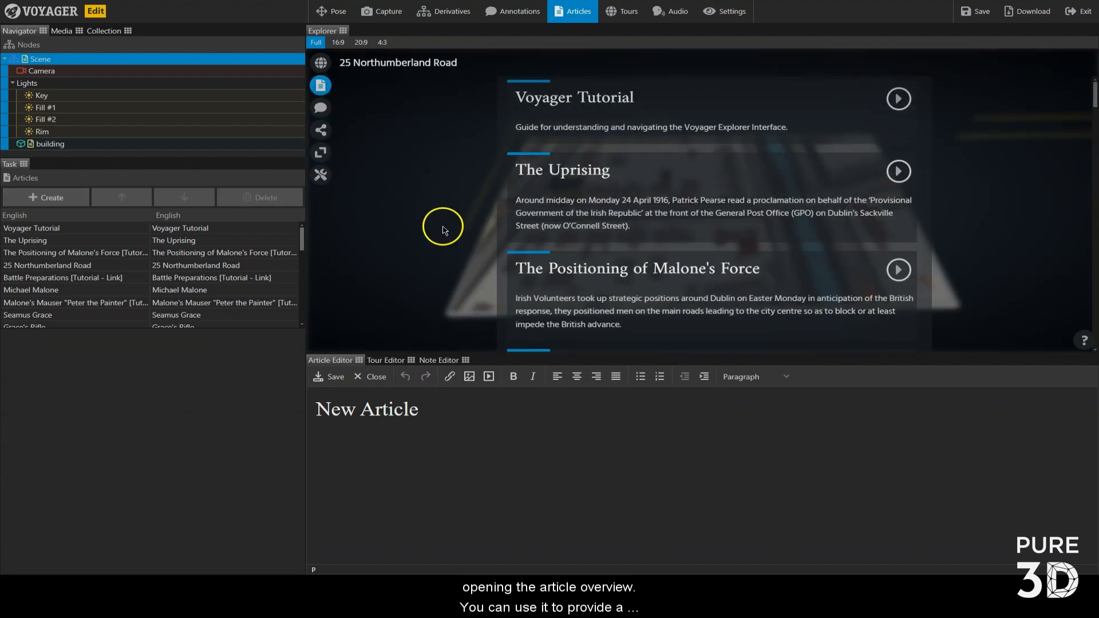
left_click(321, 86)
- Move the new article up the article list so it sits between 25 Northumberland Road and Battle Preparations [Tutorial - Link]
scroll(67, 252, "down", 10)
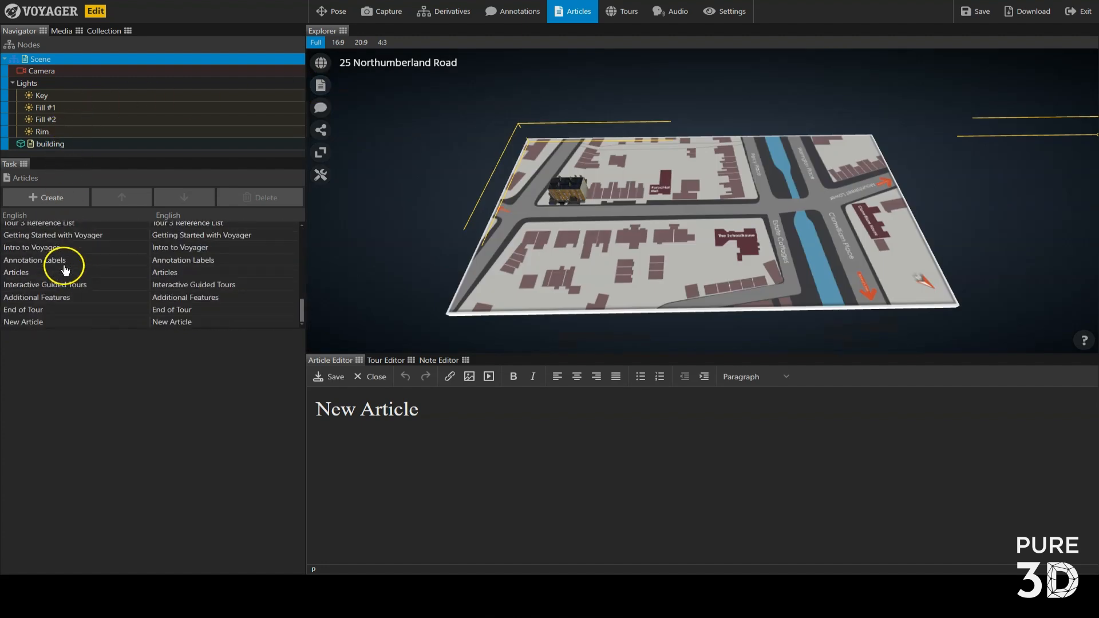
left_click(50, 322)
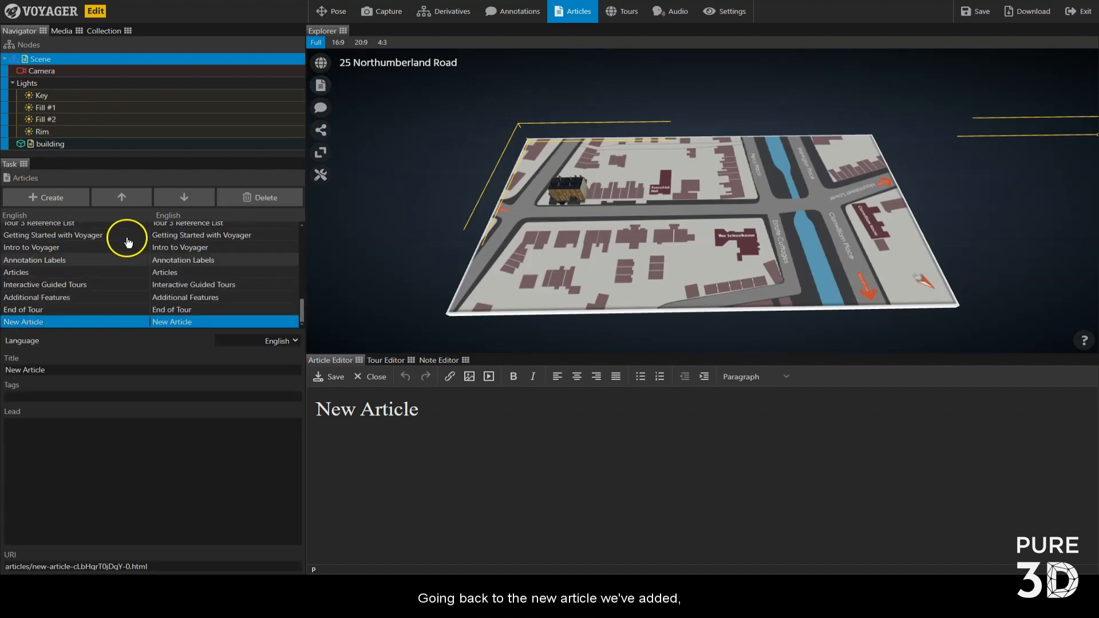
left_click(120, 196)
left_click(120, 196)
left_click(119, 196)
left_click(119, 196)
left_click(119, 196)
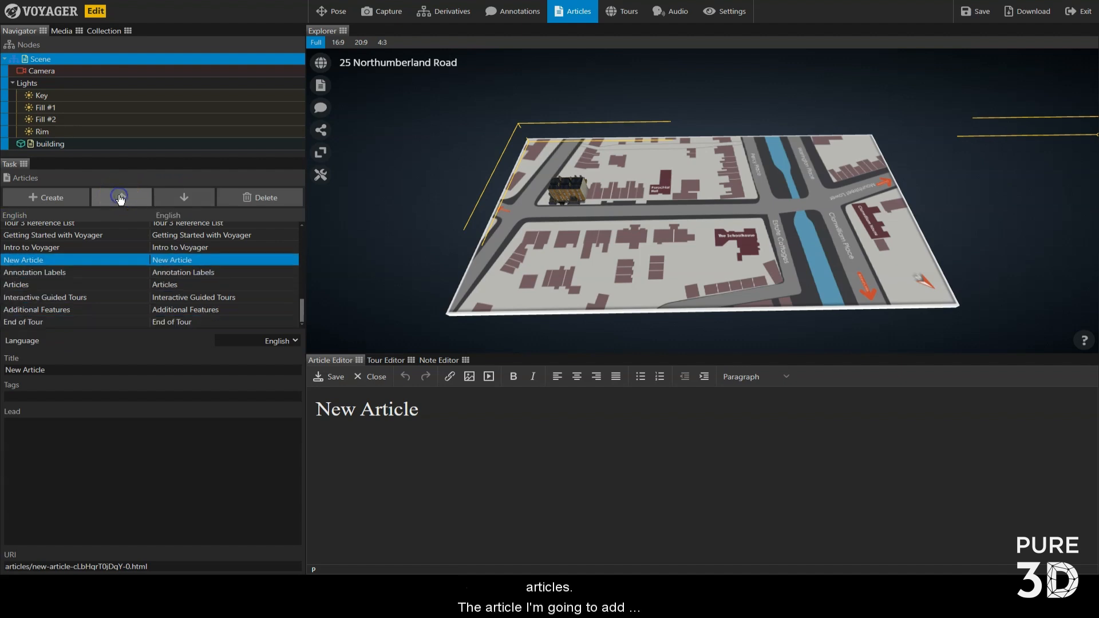
left_click(120, 197)
left_click(120, 196)
left_click(120, 196)
left_click(120, 196)
left_click(120, 196)
left_click(121, 196)
left_click(120, 197)
left_click(120, 196)
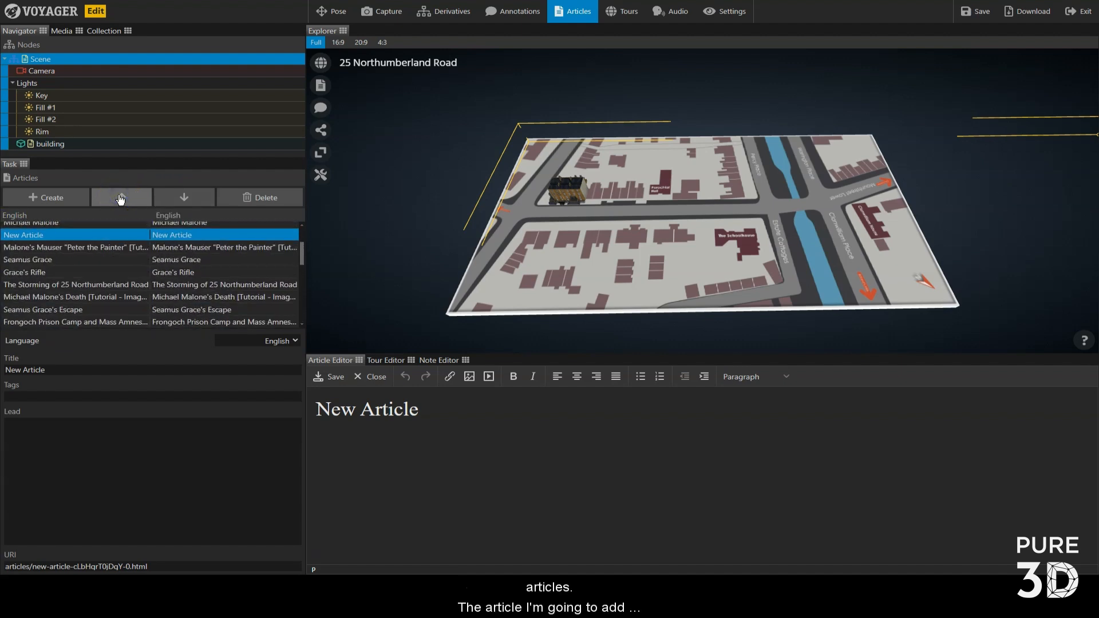
left_click(120, 196)
left_click(120, 196)
left_click(121, 196)
left_click(120, 196)
left_click(179, 196)
left_click(179, 197)
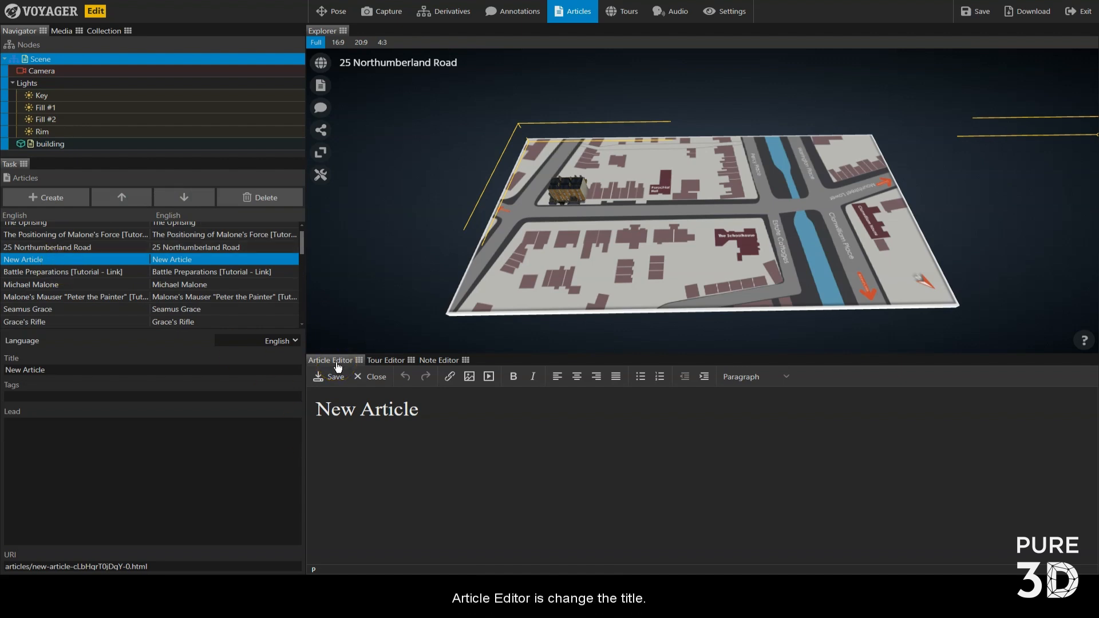
- Replace the heading in the article text with "Confrontation at Beggars Bush Barracks"
triple_click(325, 409)
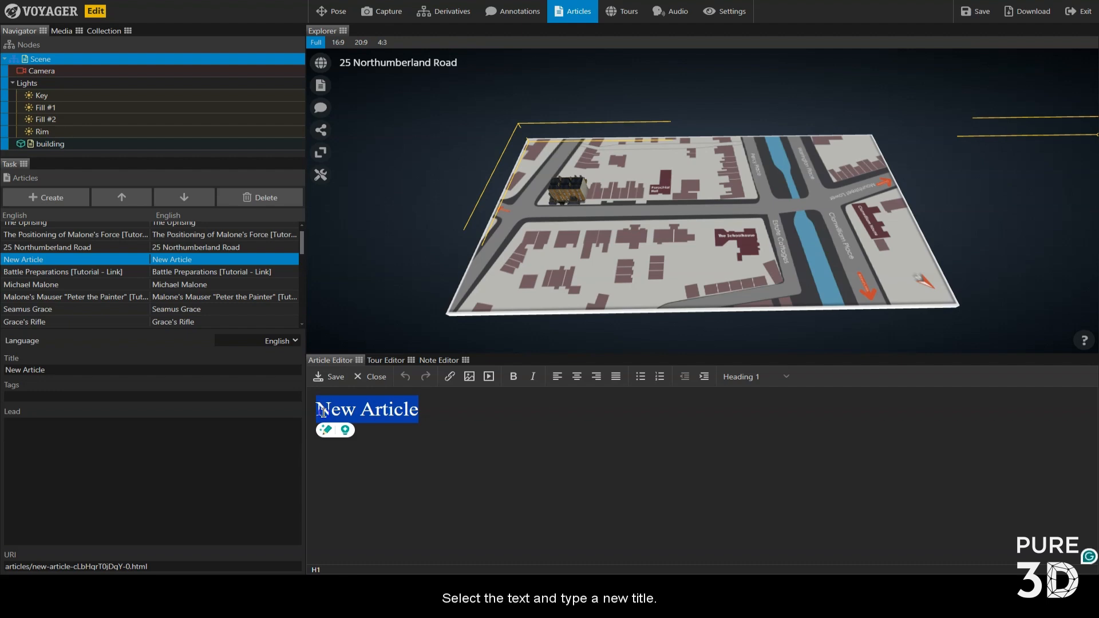
type("Confrontation at ")
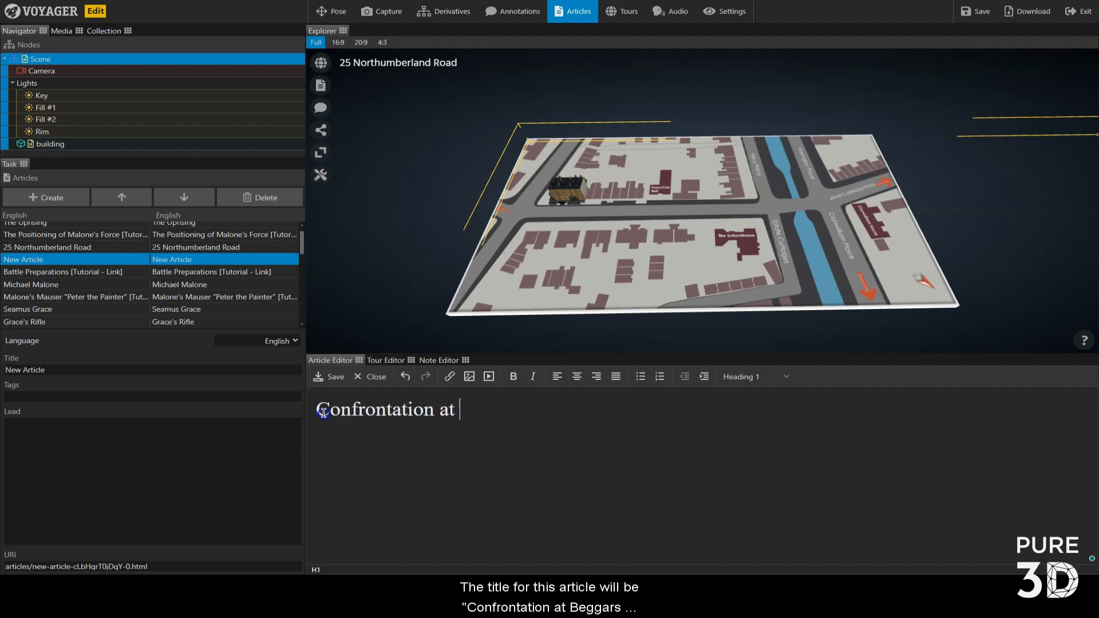
type("Beggars Bush Barracks")
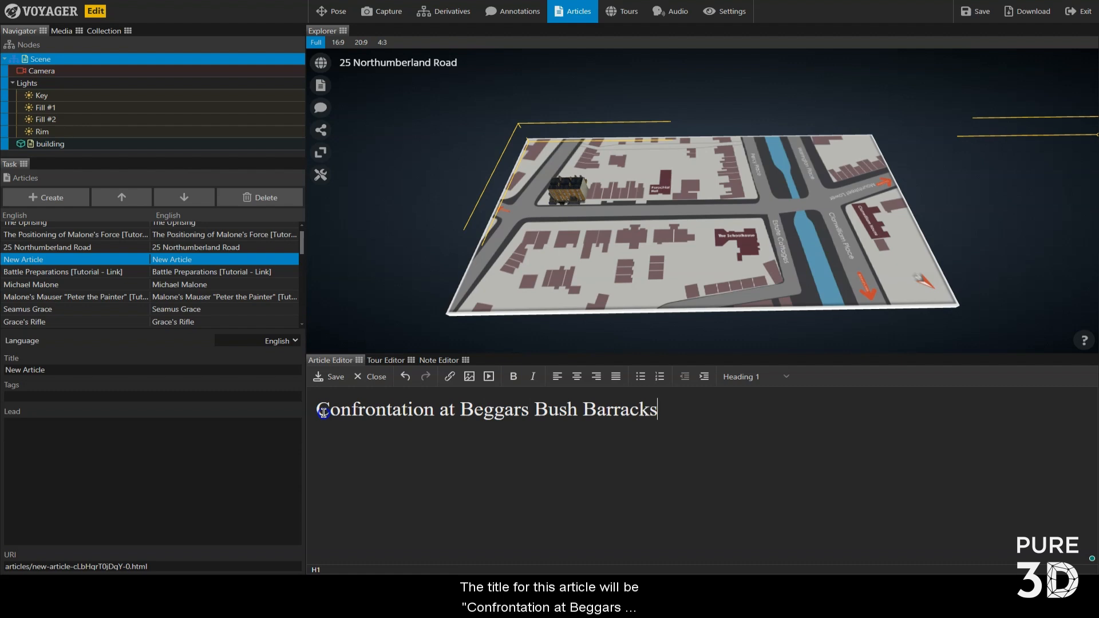
- Copy the heading text into the article's Title property, replacing the default title
left_click_drag(321, 411, 658, 409)
key("ctrl+c")
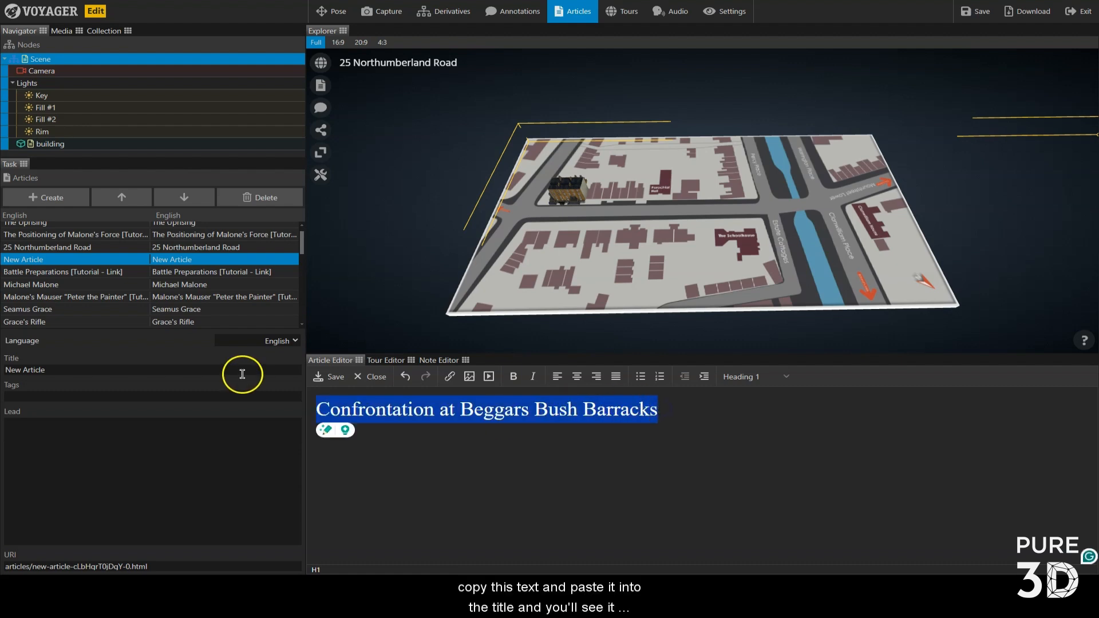
triple_click(97, 367)
key("ctrl+v")
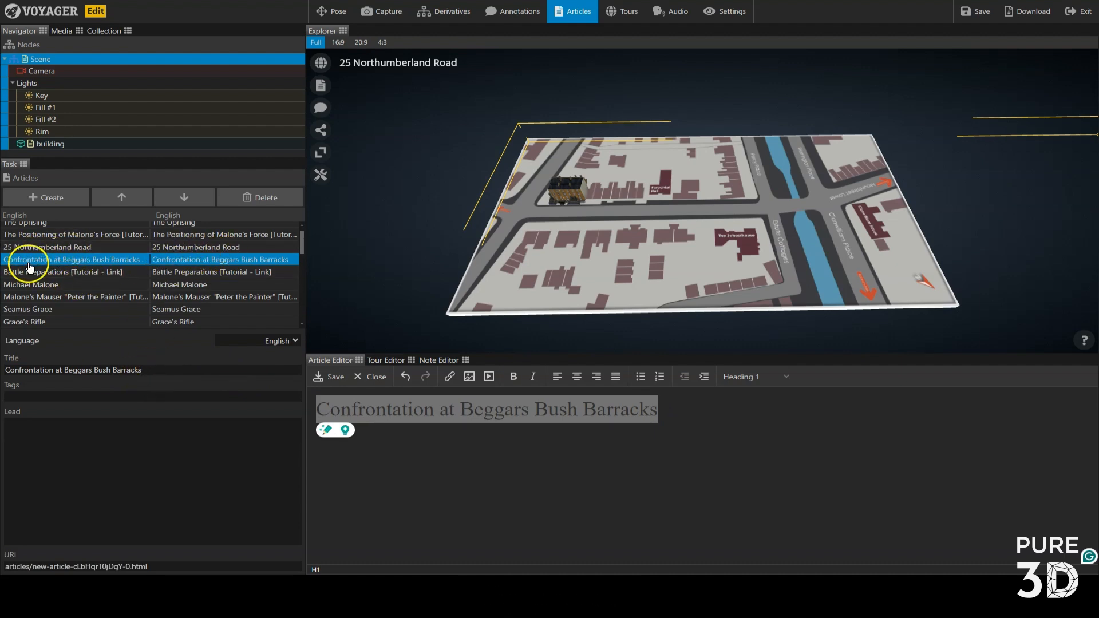
- Add the prepared body text below the heading, starting "Before occupying the building, three men" and ending with the source "(MAI, BMH WS 310, 1949, pp. 5-6.)"
left_click(692, 412)
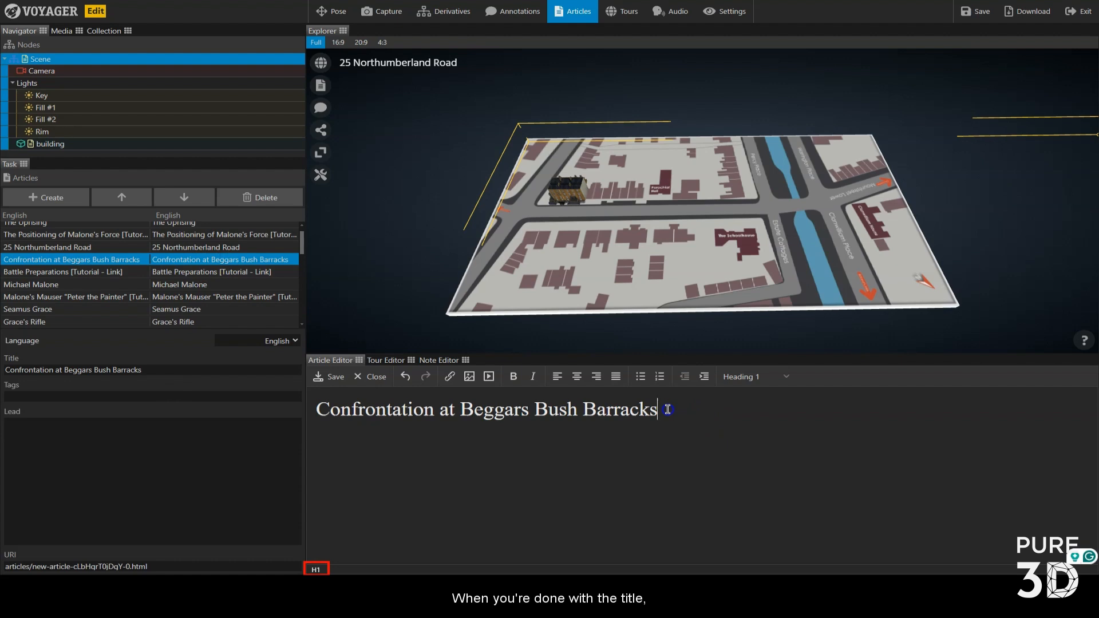
key("Return")
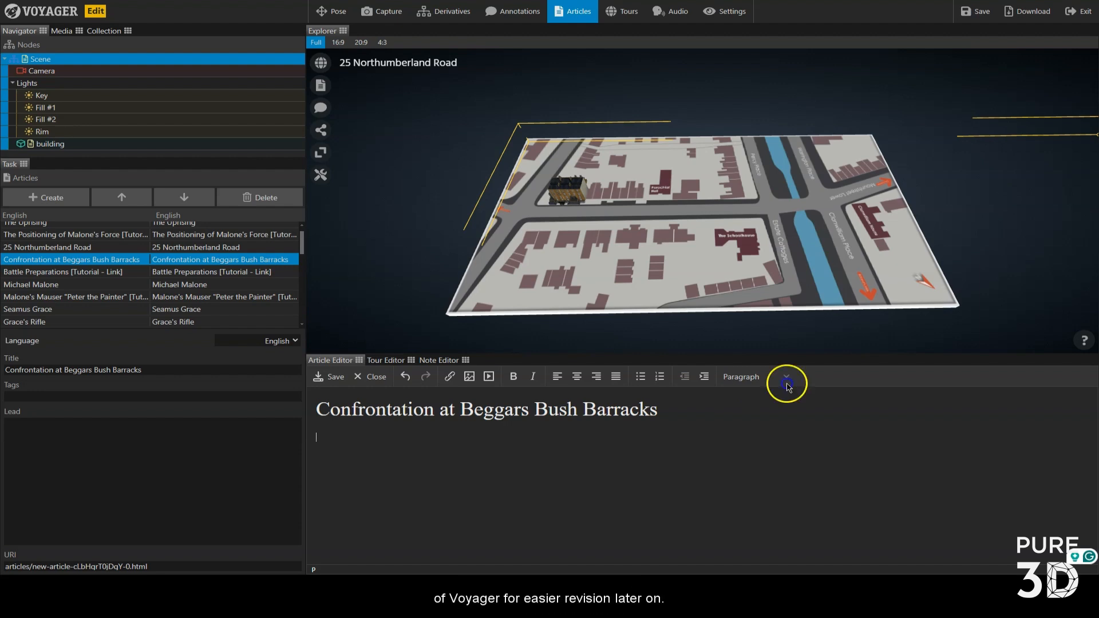
type("Before occupying the building, three men who were later to occupy 25 Northumberland Road, Seamus Grace, Paddy Rowe, and Michael Byrne were ordered to guard the gates of Beggars Bush barracks on nearby Haddington Road. While guarding the gates, they were approached by an elderly man and his son. The man asked to examine Rowe's rifle. Rowe, stepping back, refused to relinquish the weapon. The man took a few steps towards Rowe and even attempted to snatch the rifle from his grip. At this point, Grace pointed the bayonet of his rifle at the man's throat and instructed him to leave. Tensions boiled over, and the man pulled a revolver from his breast pocket, aiming it at Grace and was about to pull the trigger when Grace laid the blade of his bayonet against the man's throat. It was at this point that the younger man accompanying him jumped between Seamus and his companion, exclaiming \"it's alright, Sergeant, don't shoot my father\". Grace would later come to discover that the man was a member of a pro-British part-time, largely middle-aged, territorial organization called the Volunteer Training Corps but nicknamed the Gorgeous Wrecks as they wore an armband emblazoned 'GR' (Georgius Rex). Soon afterwards the men were ordered to 25 Northumberland Road where they erected barricades and prepared the house for defence. (MAI, BMH WS 310, 1949, pp. 5-6.)")
left_click(440, 525)
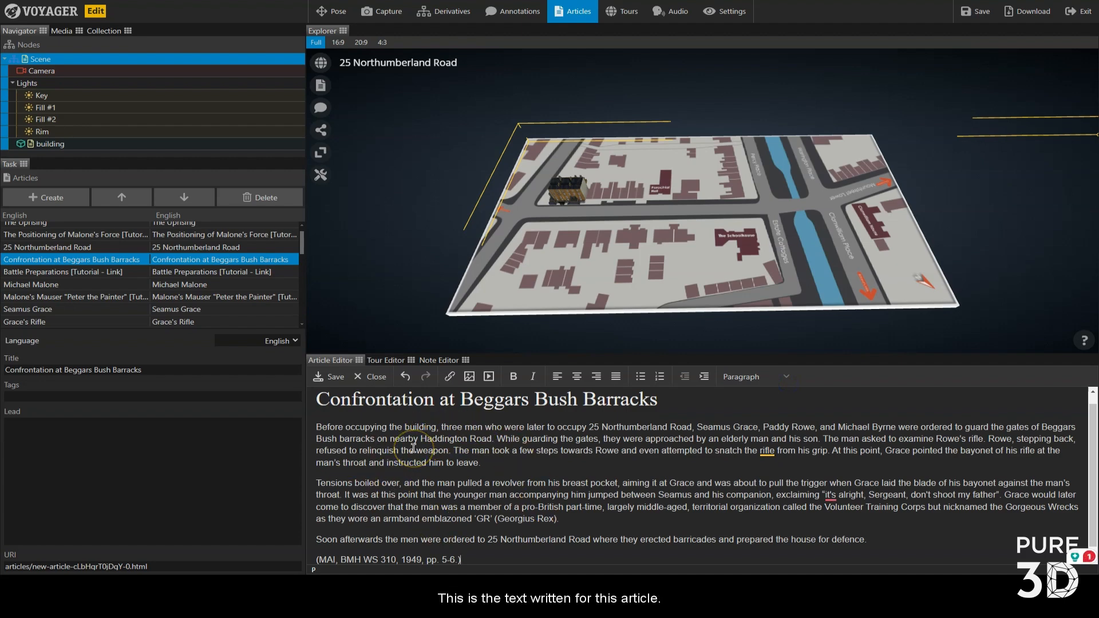
- Enter the lead naming the three men who were later to occupy 25 Northumberland Road, and save the article
left_click(35, 441)
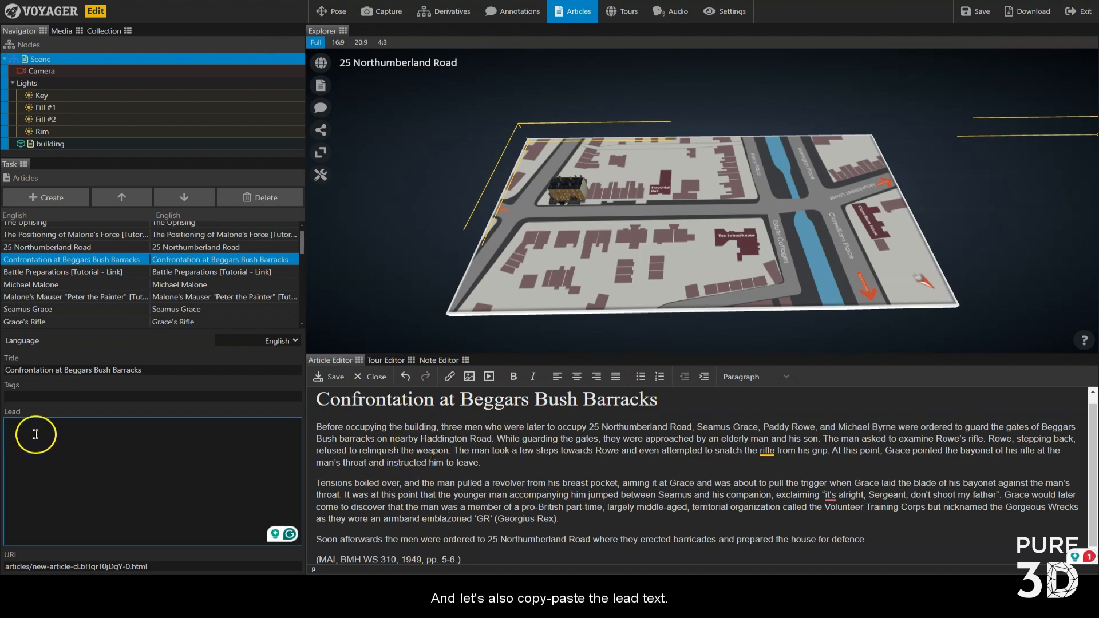
type("Before occupying the building, three men who were later to occupy 25 Northumberland Road; Seamus Grace, Paddy Rowe, and Michael Byrne.")
left_click(860, 495)
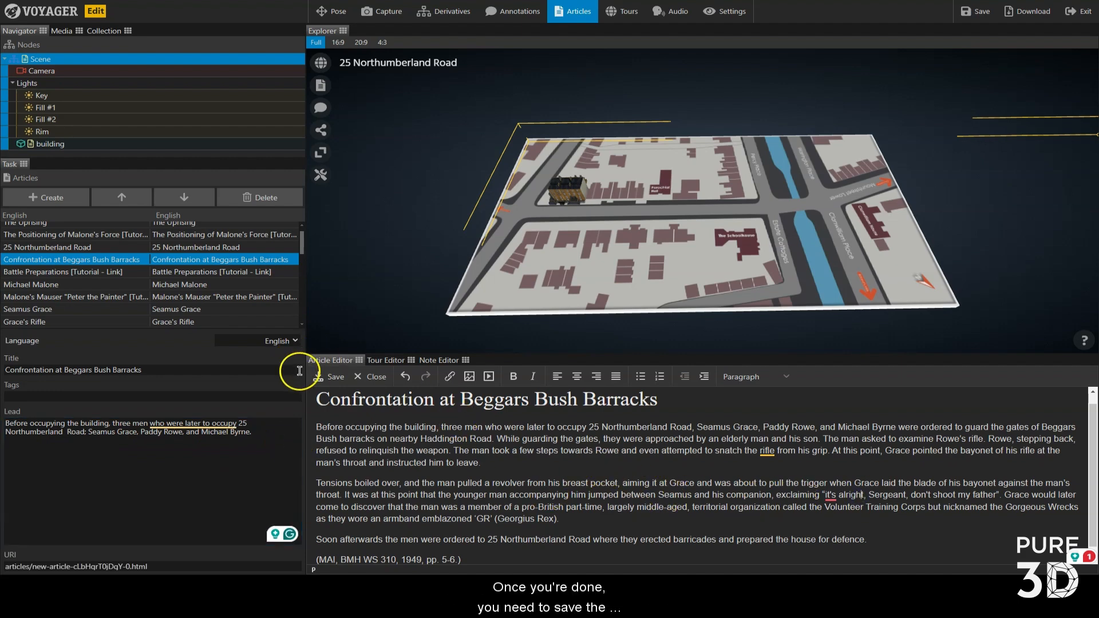
left_click(329, 381)
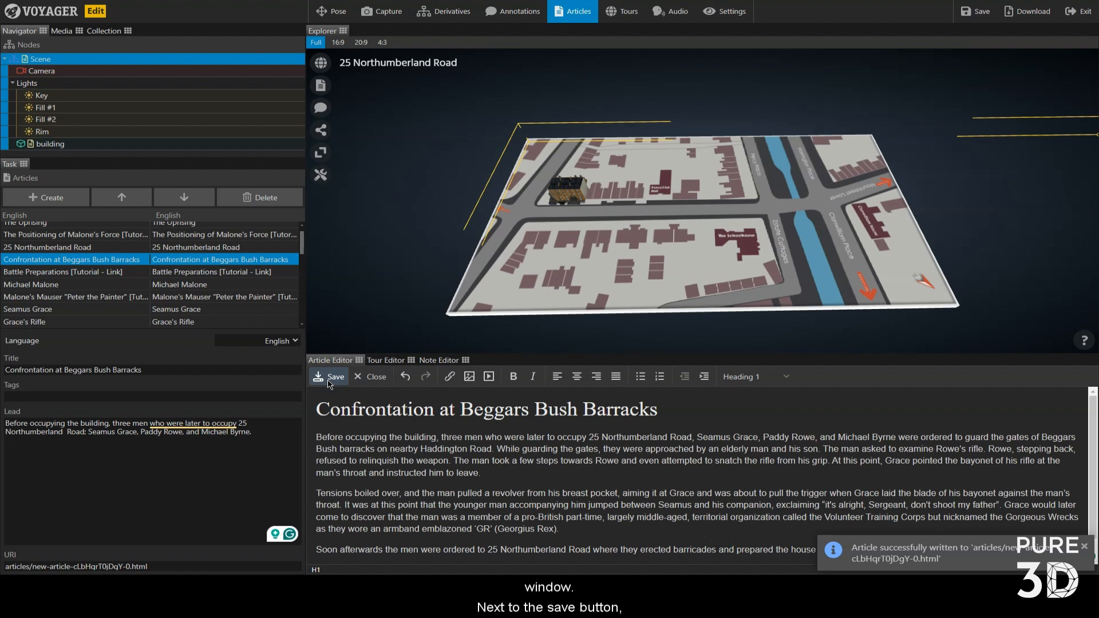
- Close the Confrontation at Beggars Bush Barracks article and reopen it for editing
left_click(370, 378)
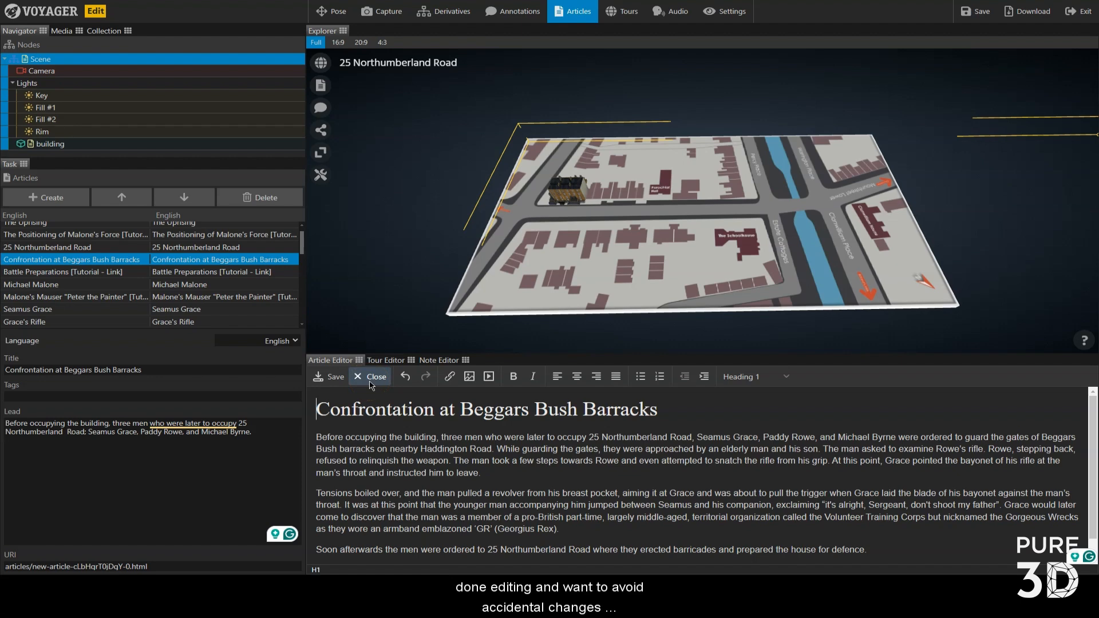
left_click(370, 378)
left_click(94, 259)
left_click(400, 429)
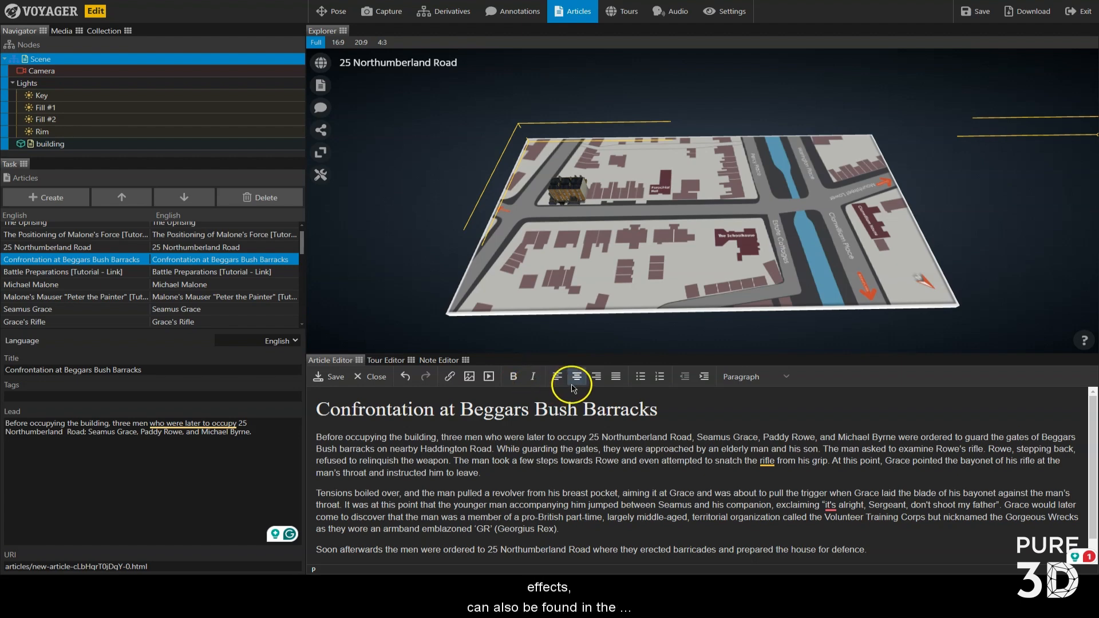
- Examine the article editor's formatting options for inline styles, alignment, lists, indentation and heading levels
left_click(735, 379)
mouse_move(743, 420)
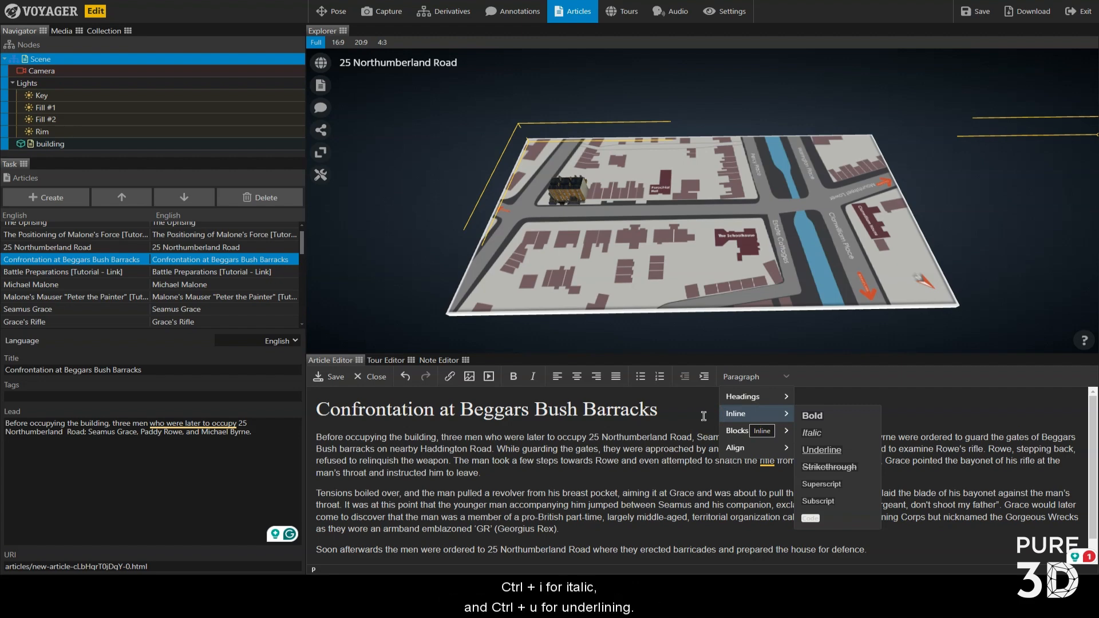
left_click(397, 409)
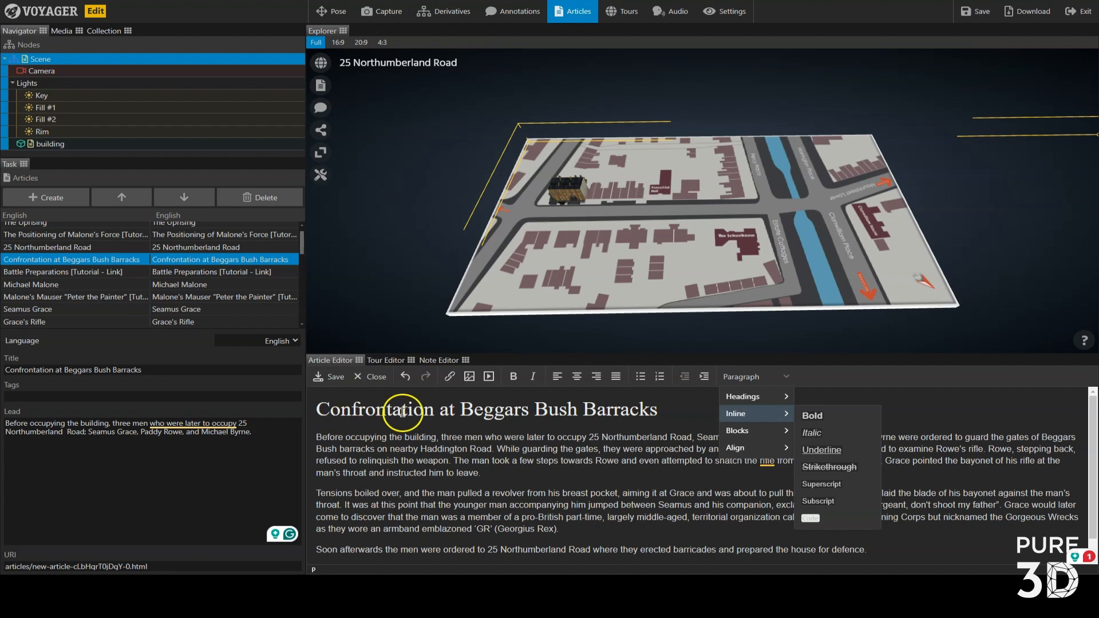
left_click(560, 384)
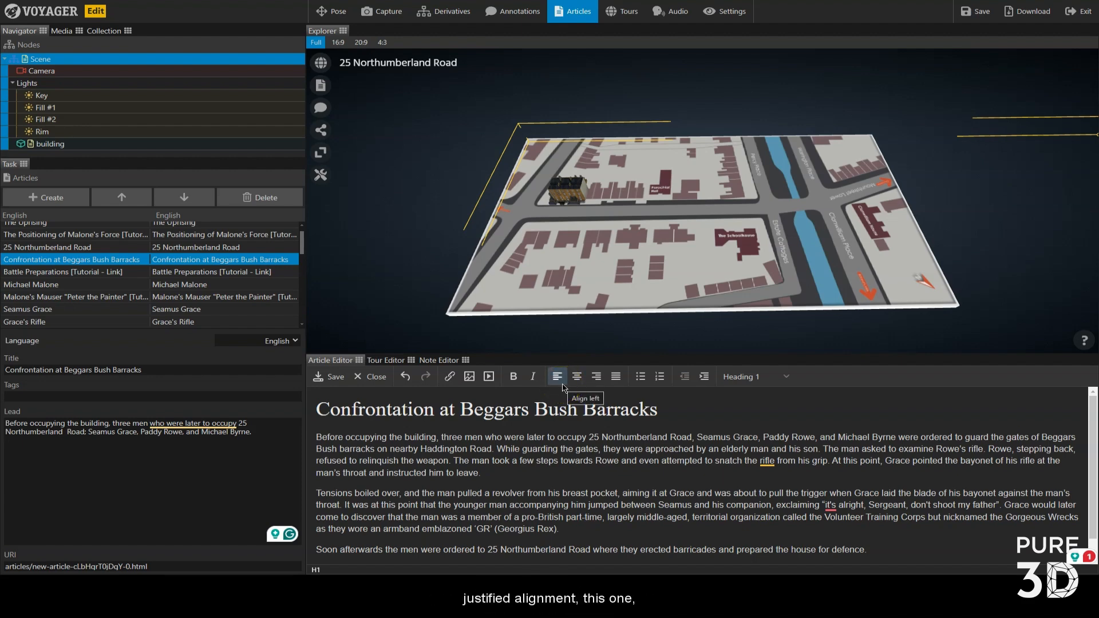
left_click(616, 381)
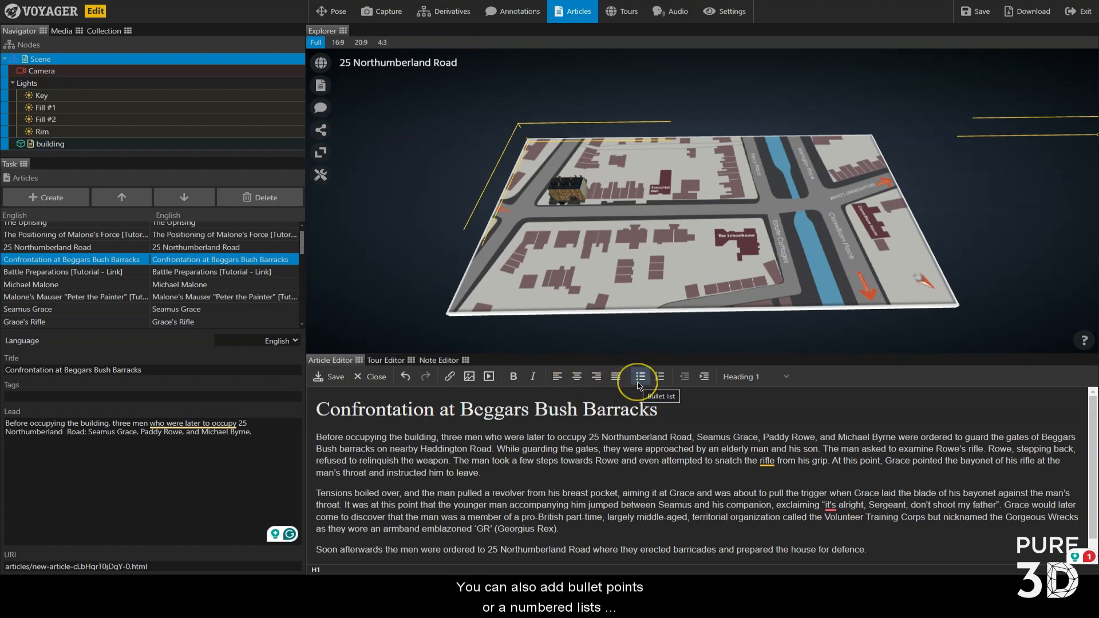
left_click(659, 377)
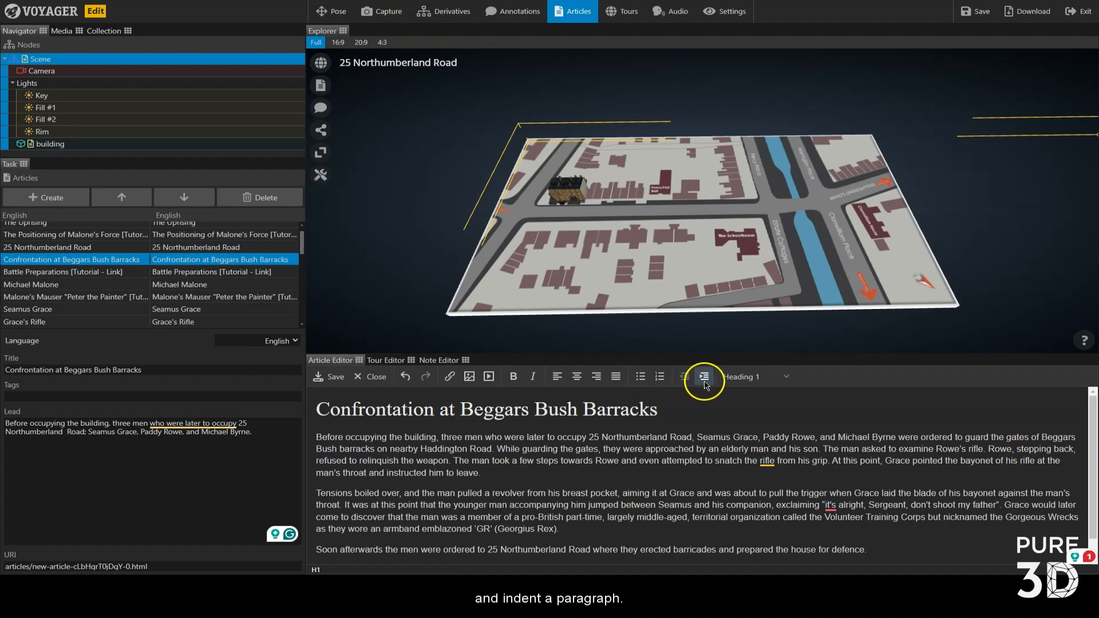
left_click(753, 383)
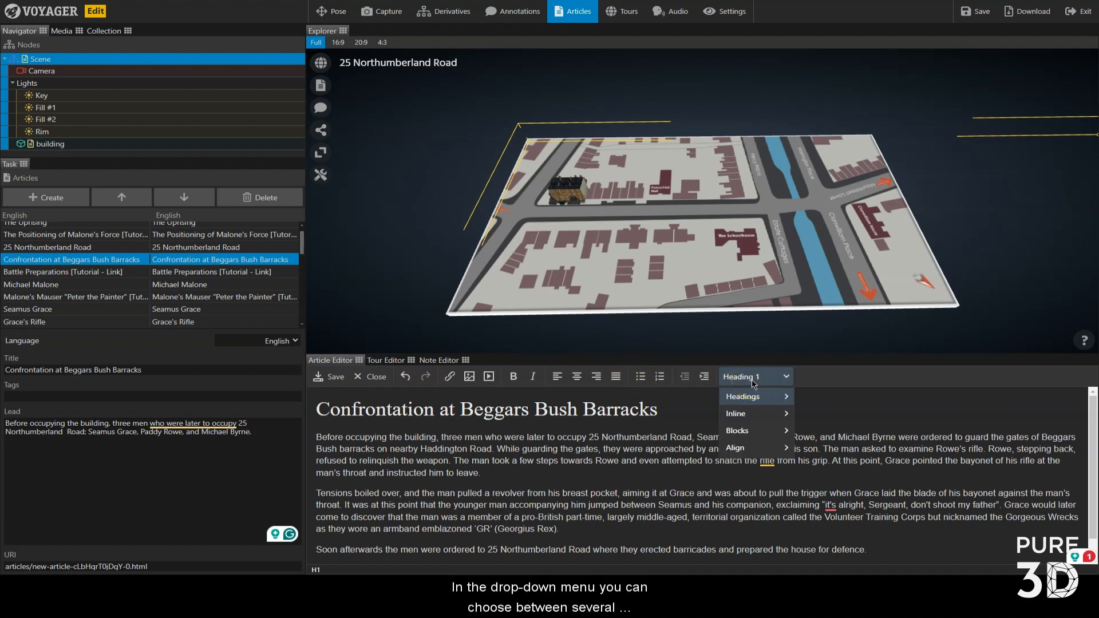
mouse_move(785, 397)
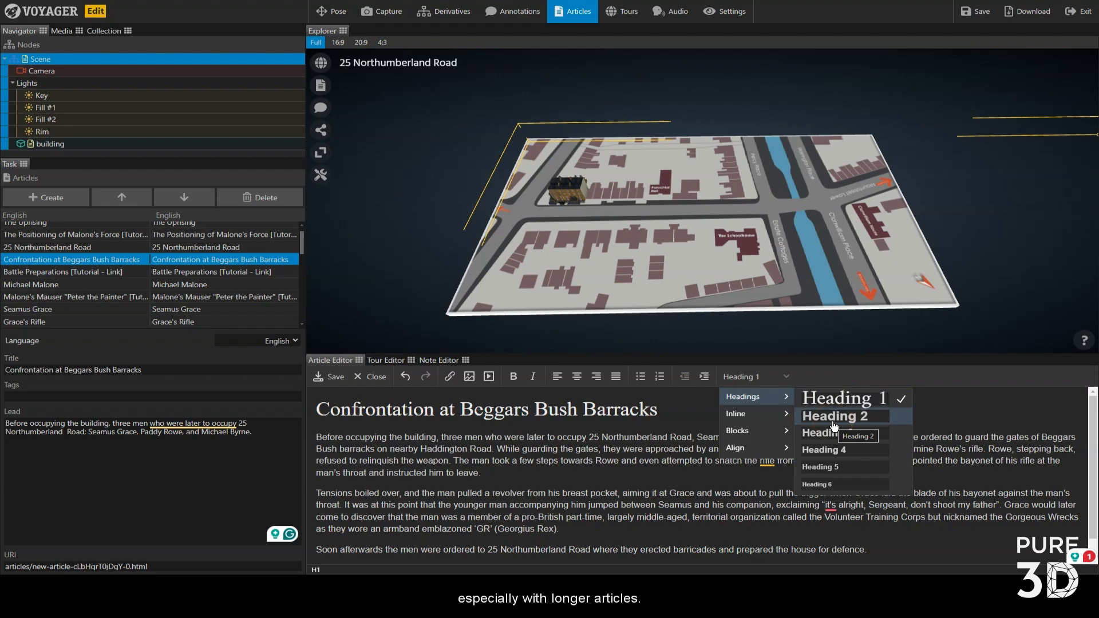
mouse_move(761, 414)
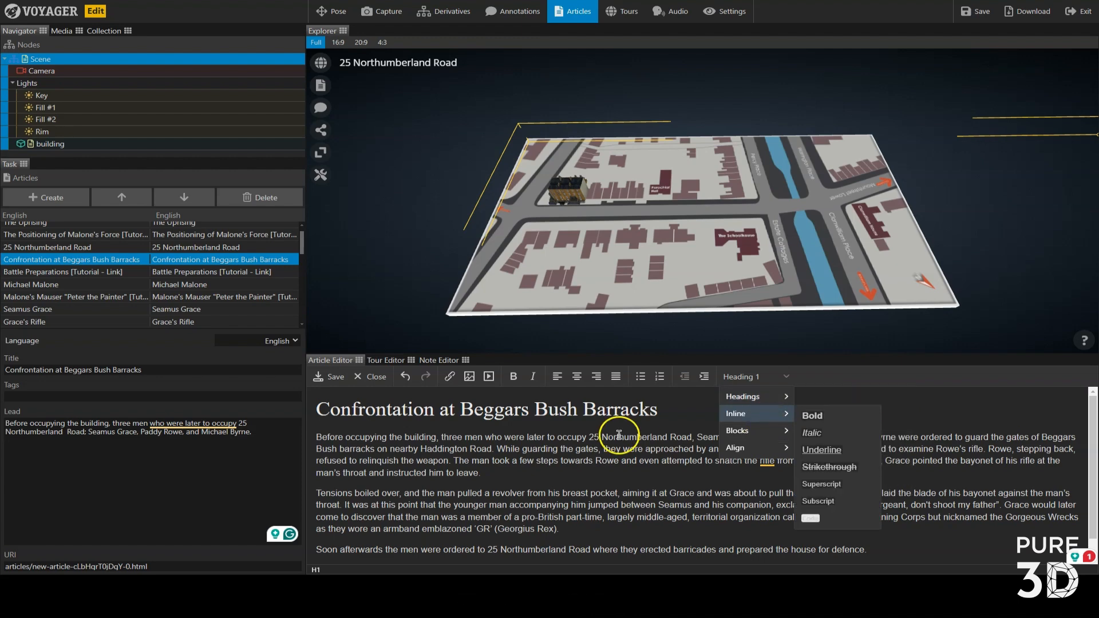
left_click(473, 409)
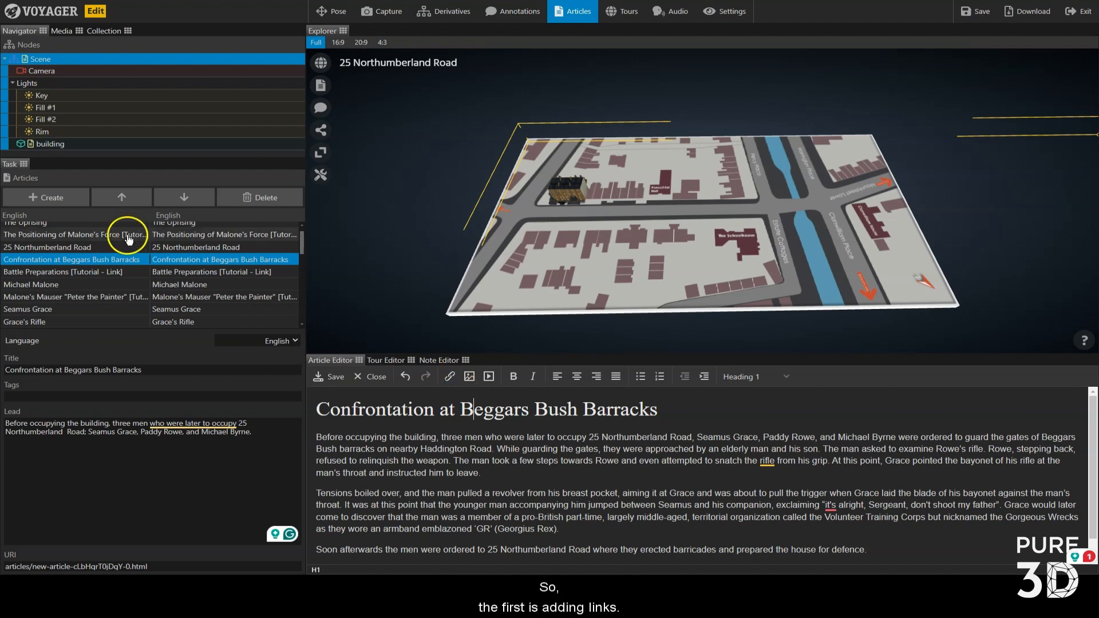
- Open the Battle Preparations [Tutorial - Link] article and enlarge the editor area so its full text fits
left_click(85, 273)
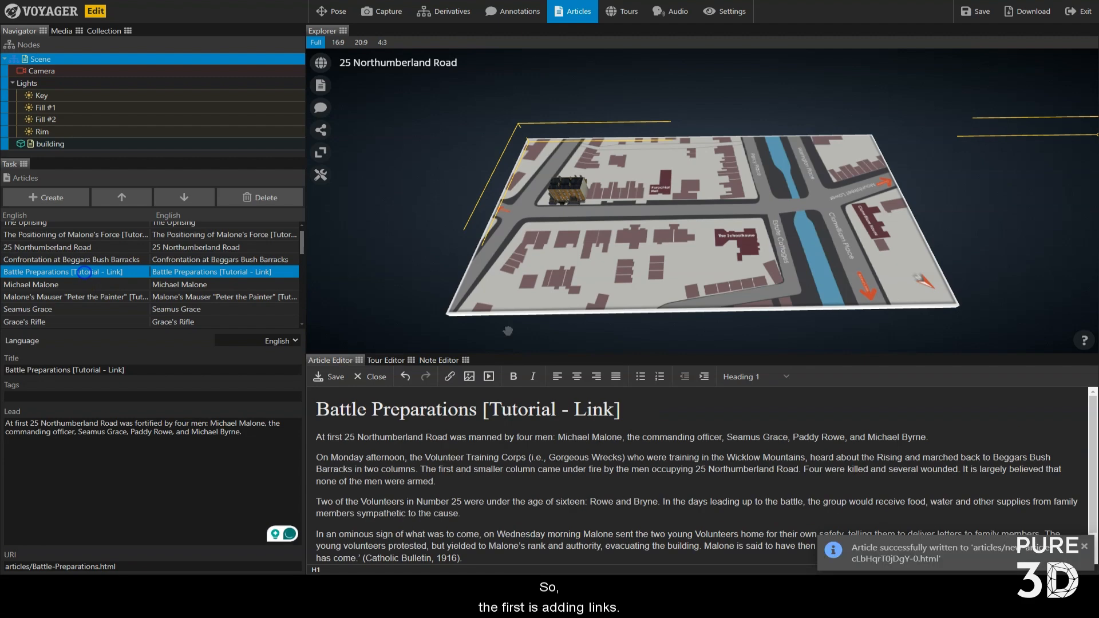
scroll(533, 461, "down", 1)
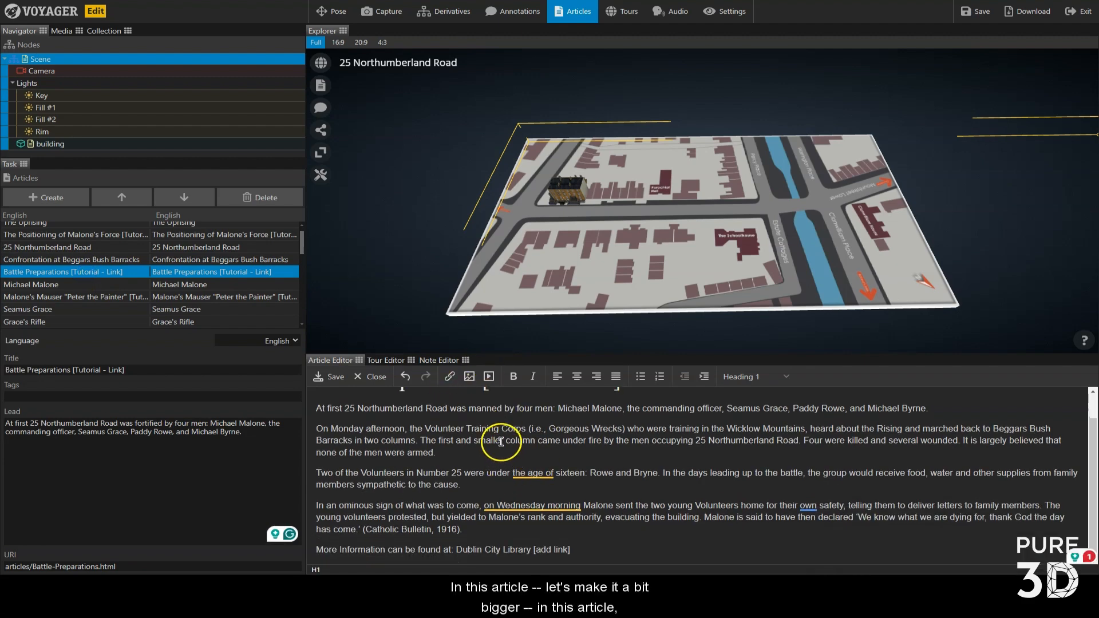
left_click_drag(546, 354, 543, 281)
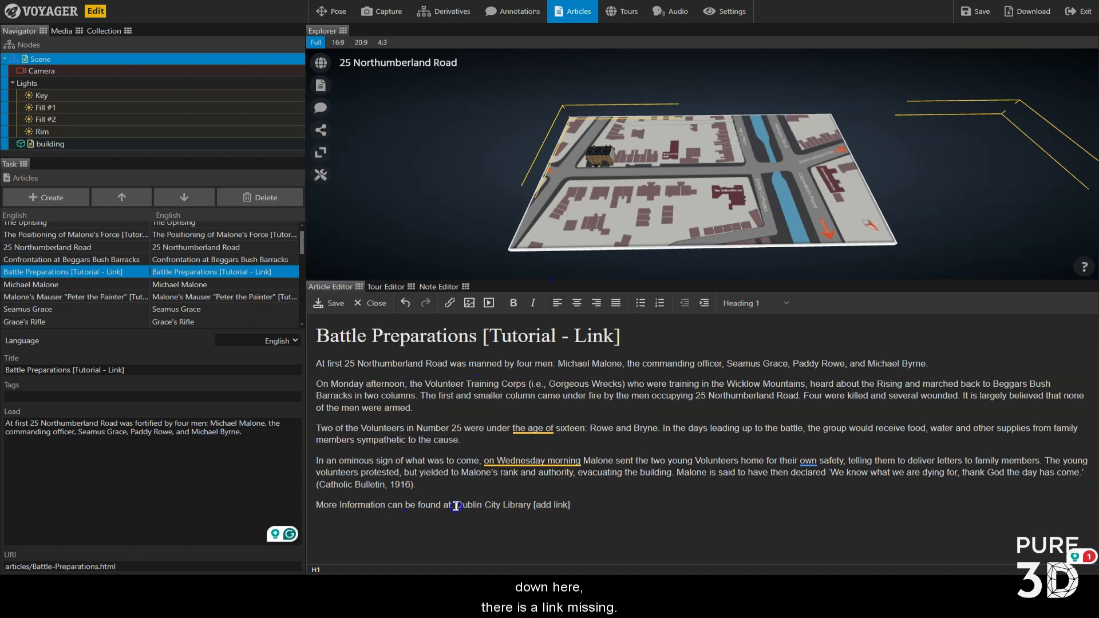
left_click(880, 10)
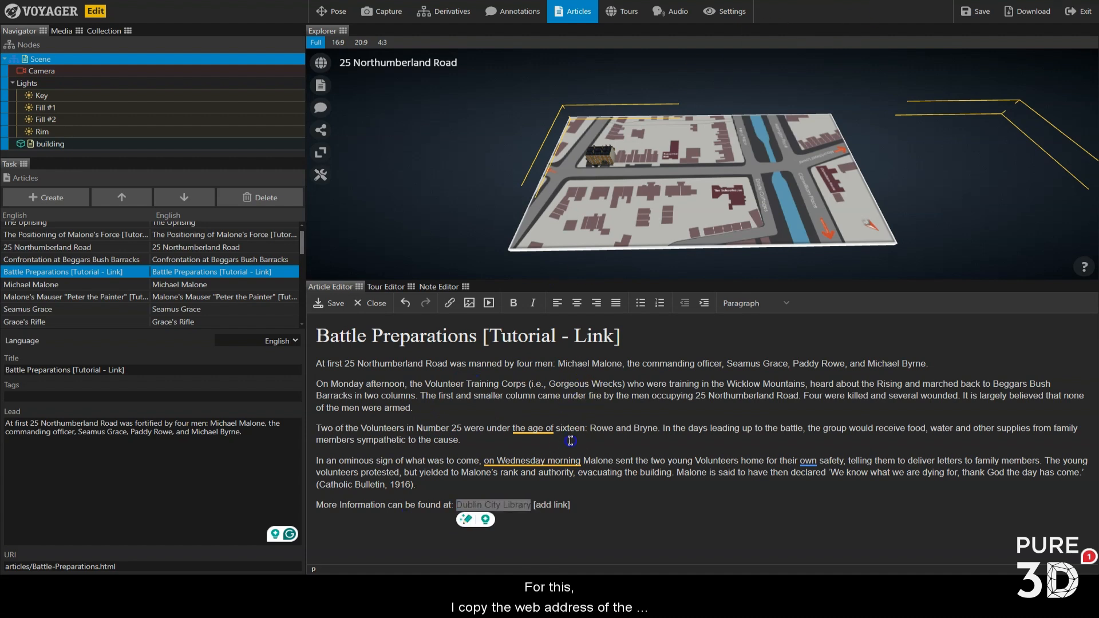
left_click(575, 506)
left_click_drag(457, 506, 486, 504)
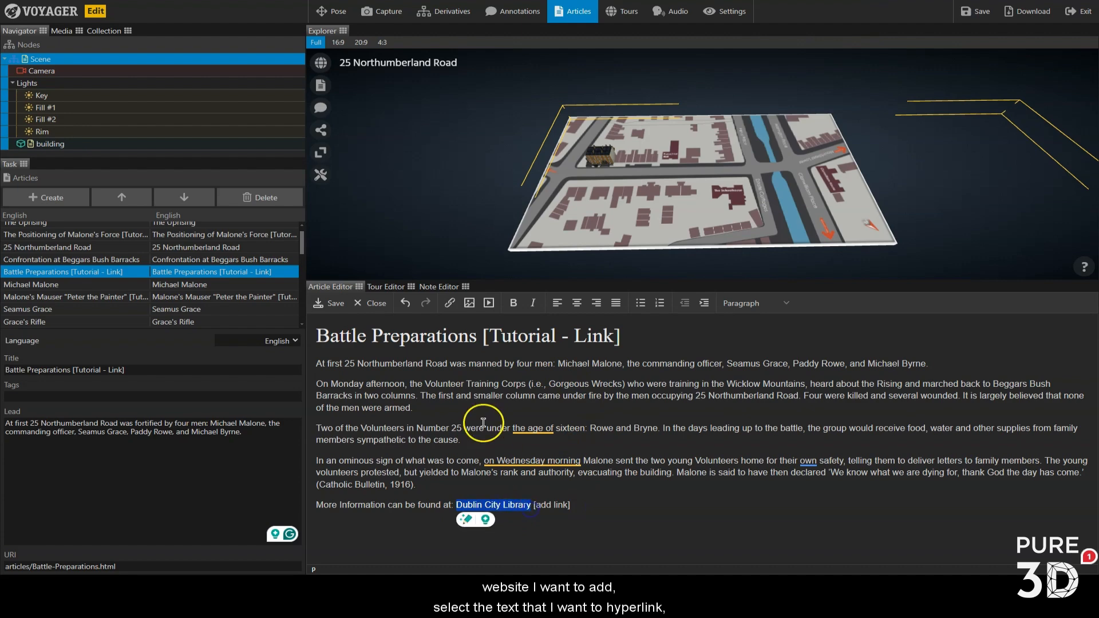
left_click(449, 303)
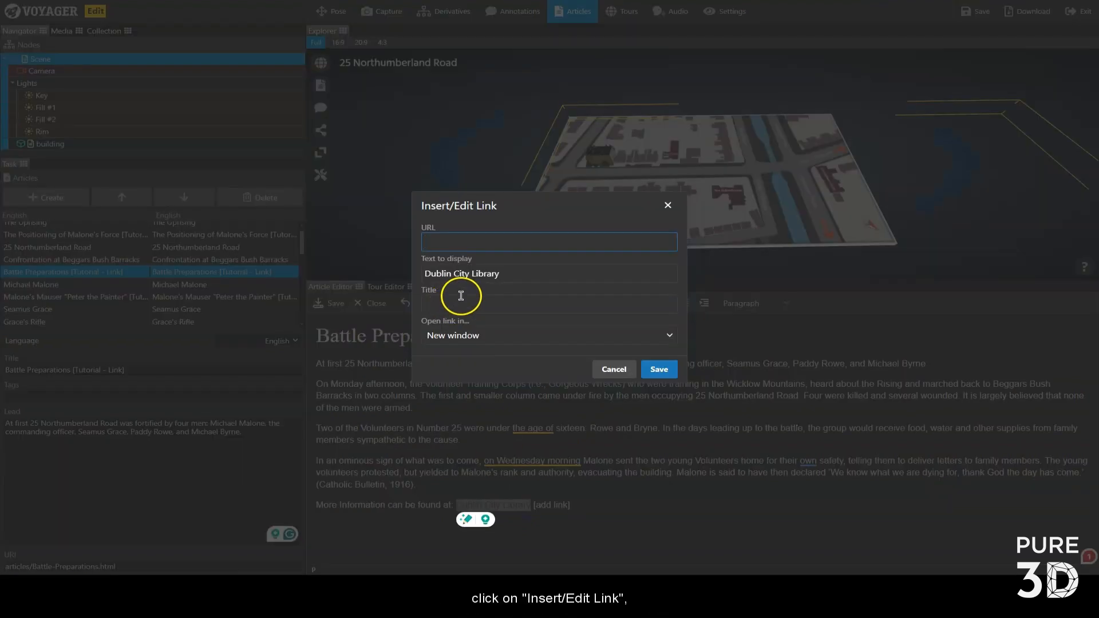
type("https://www.dublincity.ie/library/blog/dublin-burning-easter-rising-and-its-consequences")
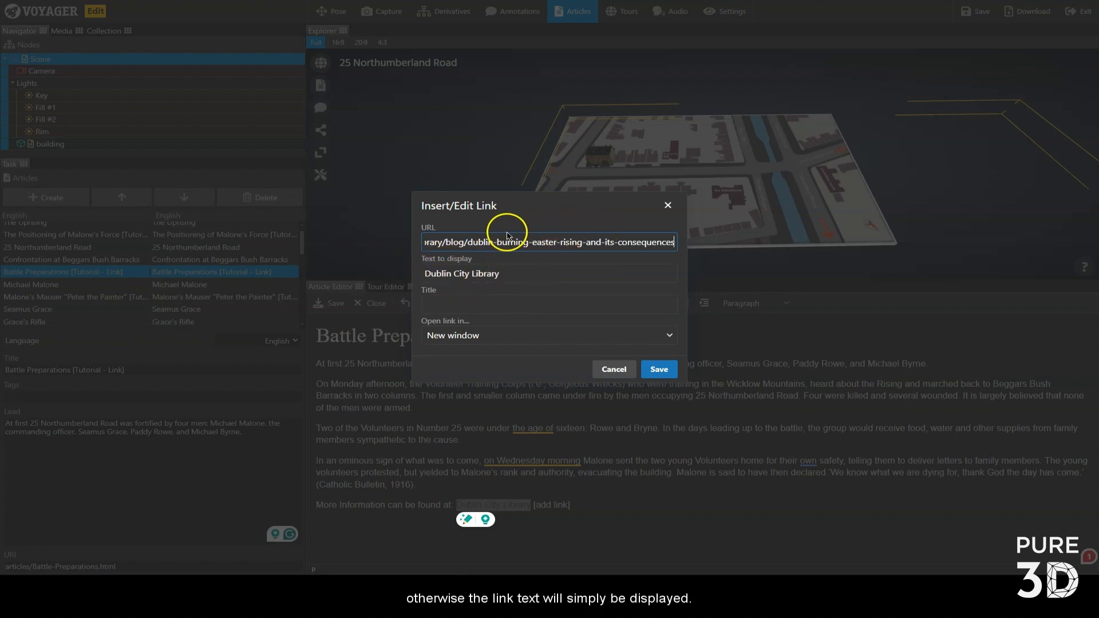
left_click(659, 370)
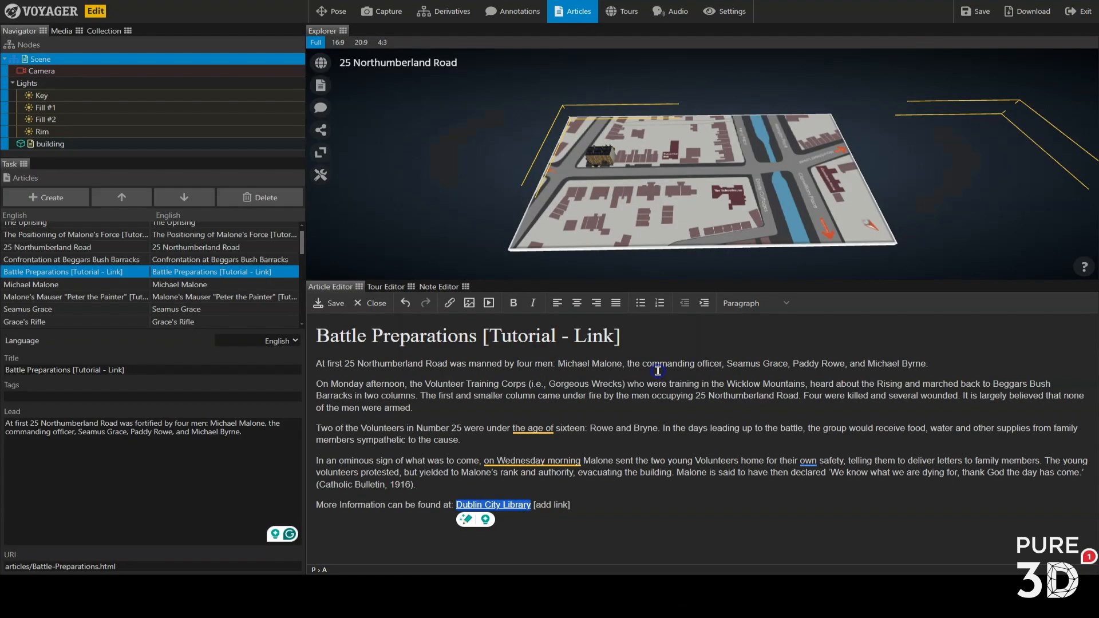
left_click(553, 505)
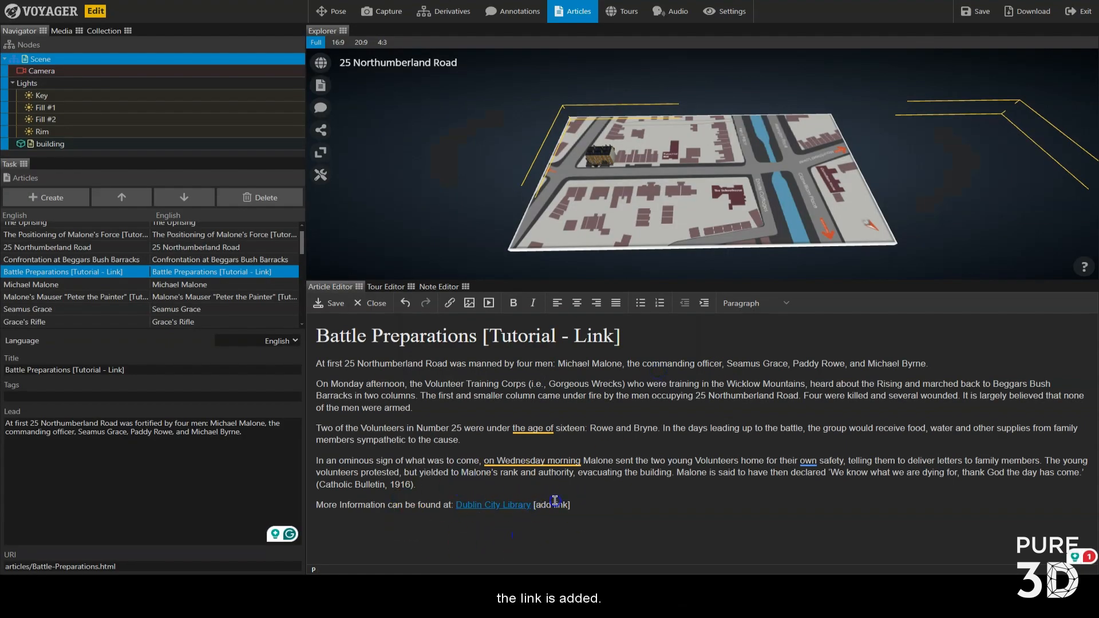
left_click(330, 306)
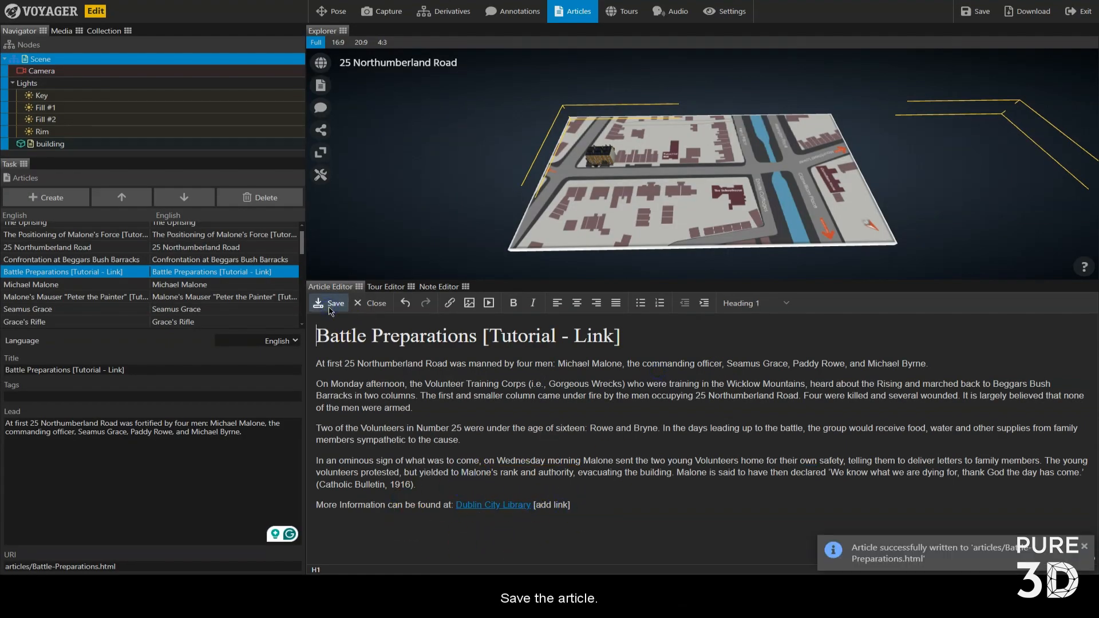
- Open the Michael Malone's Death [Tutorial - Image & Video] article and insert Michael-Malone-Mount-St-1.jpg from the project media above the [Add image] placeholder
left_click(114, 297)
scroll(114, 286, "down", 3)
left_click(112, 258)
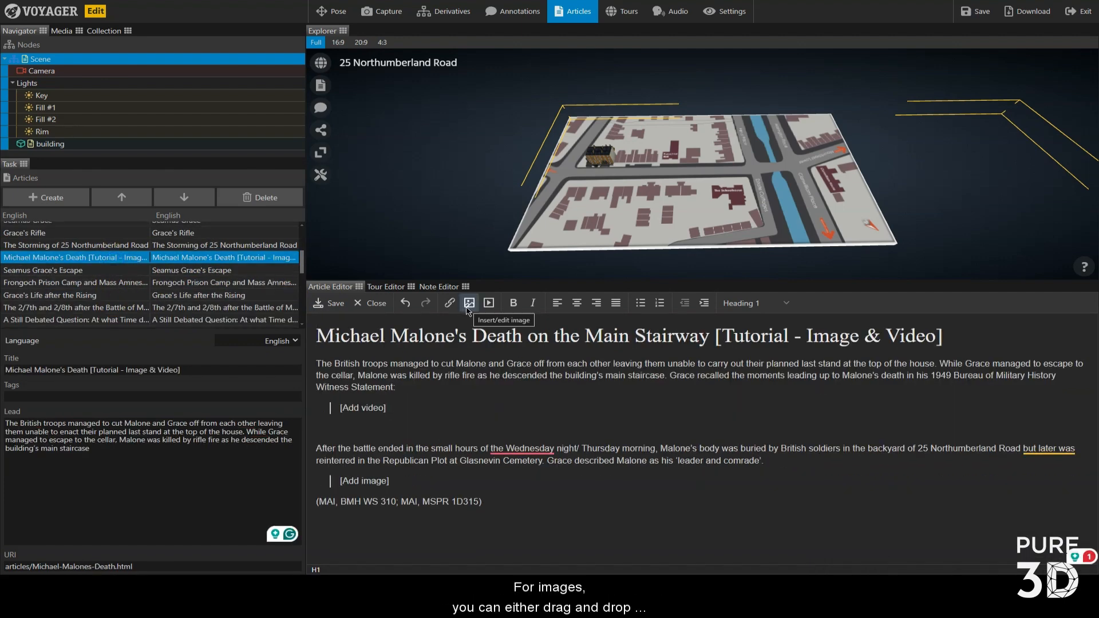
left_click(62, 30)
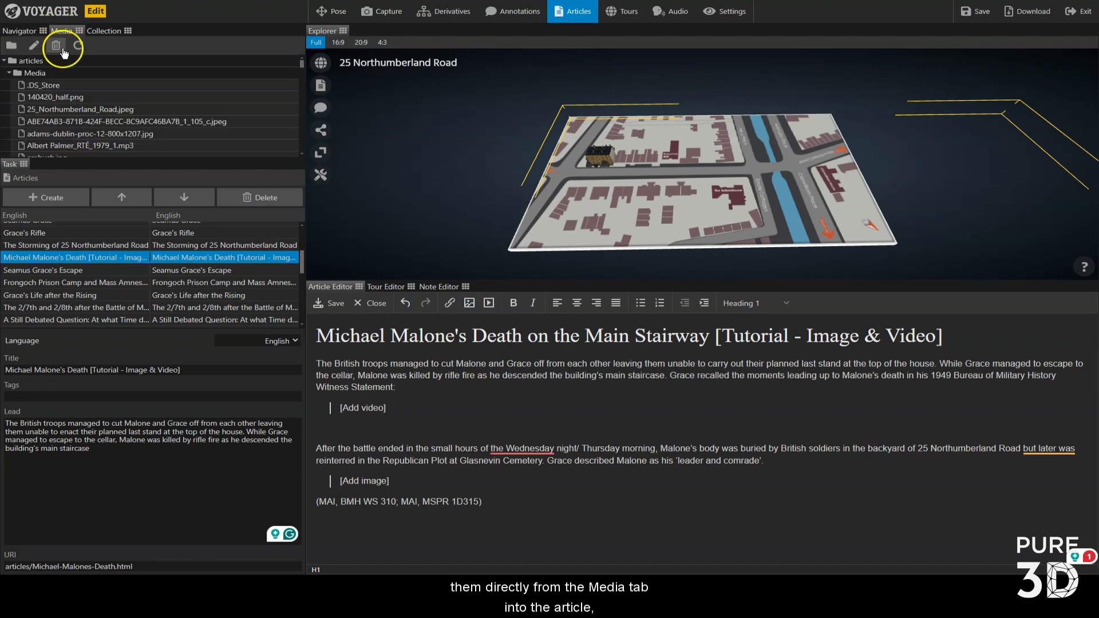
scroll(64, 103, "down", 2)
left_click_drag(66, 102, 329, 480)
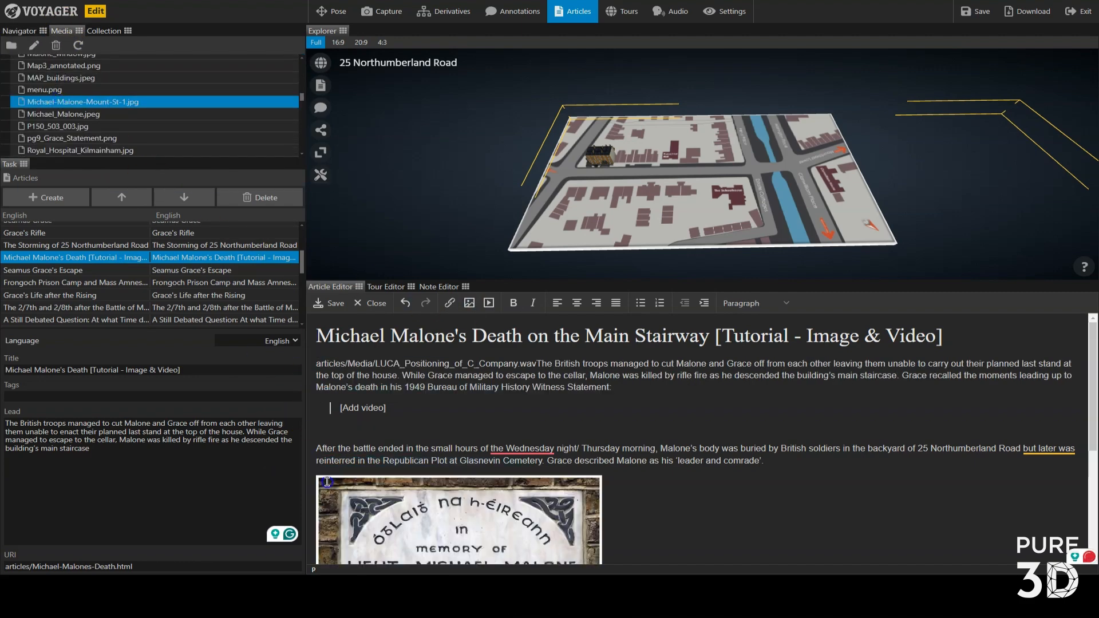
left_click(469, 302)
left_click(433, 240)
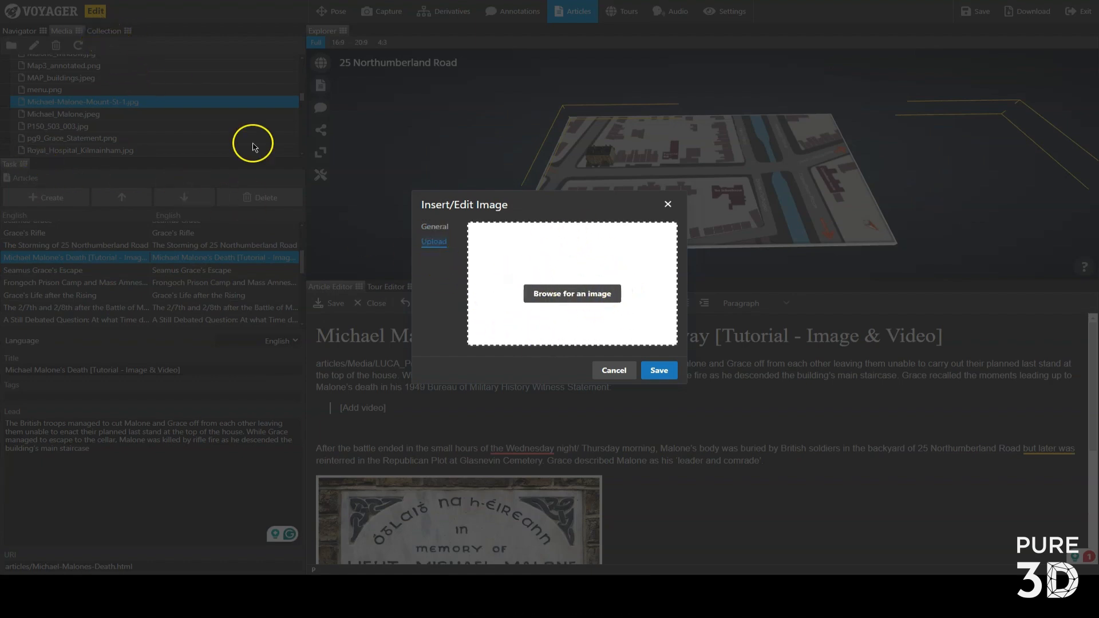
left_click(609, 375)
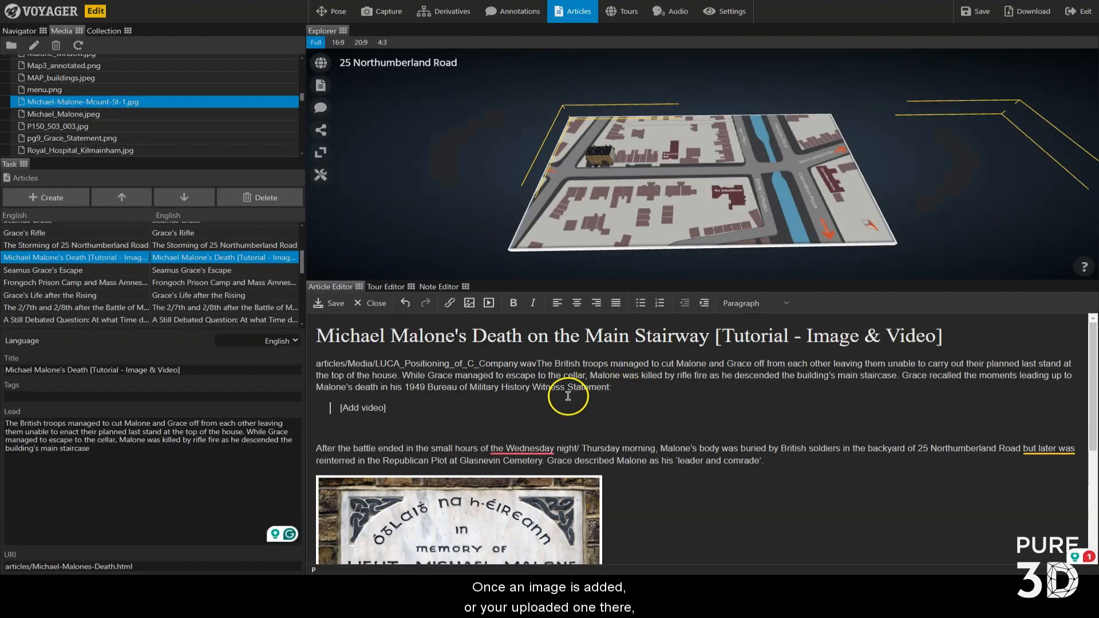
- Turn on the Show caption option for the inserted plaque image
scroll(539, 402, "down", 2)
left_click(493, 389)
left_click(469, 302)
left_click(498, 305)
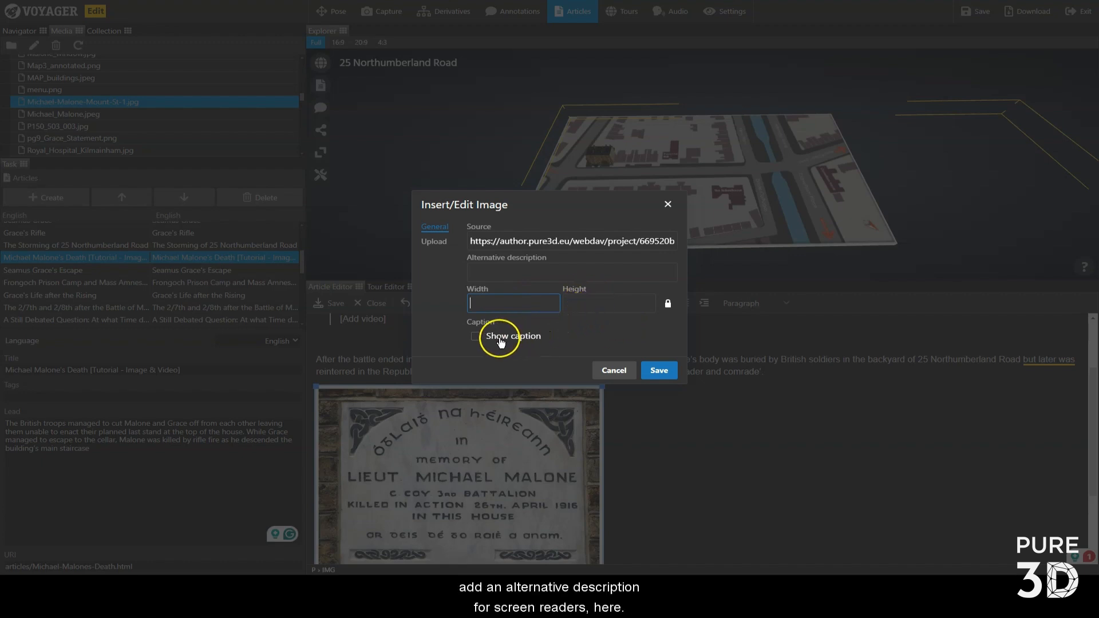
left_click(485, 274)
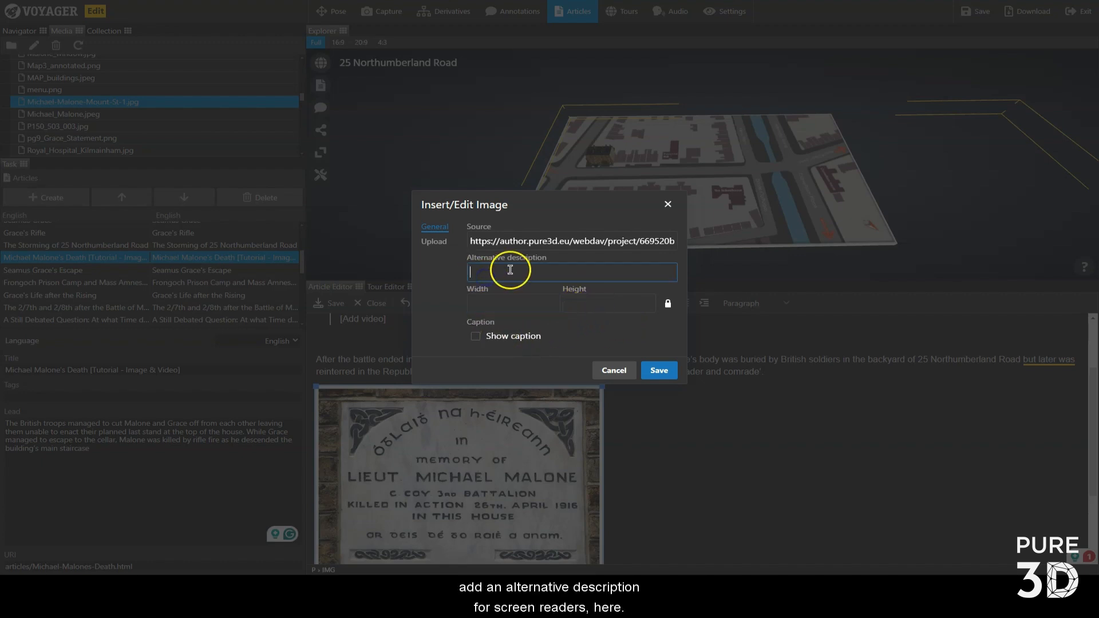
left_click(502, 336)
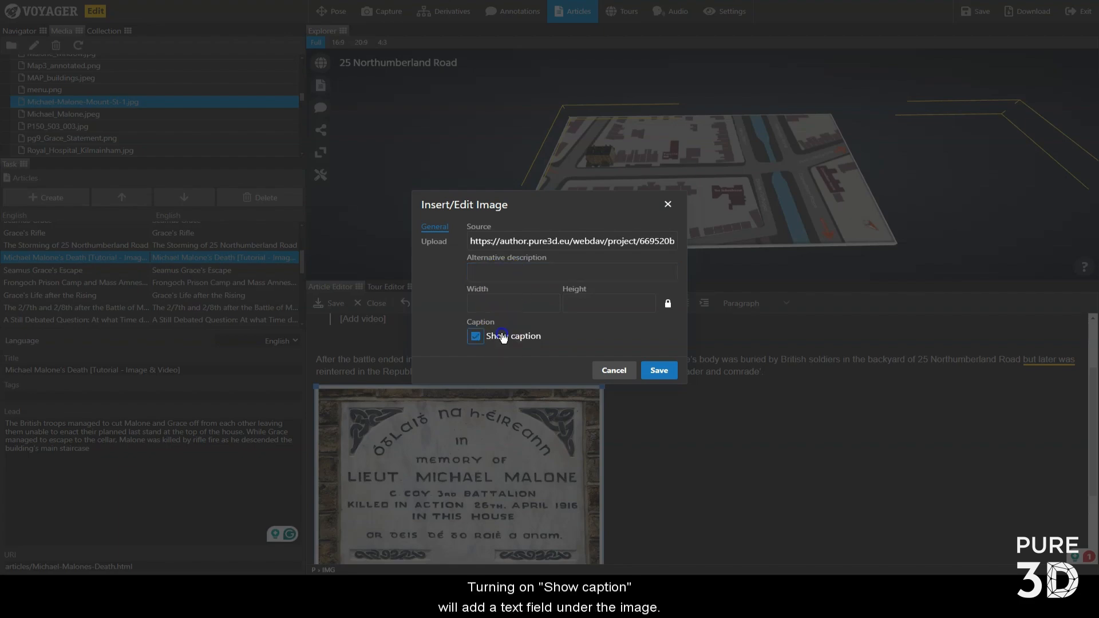
left_click(658, 370)
- Replace the caption placeholder with "Plaque in memory of Michael Malone at 25 Northumberland Road." and save the article
scroll(630, 446, "down", 2)
left_click(706, 470)
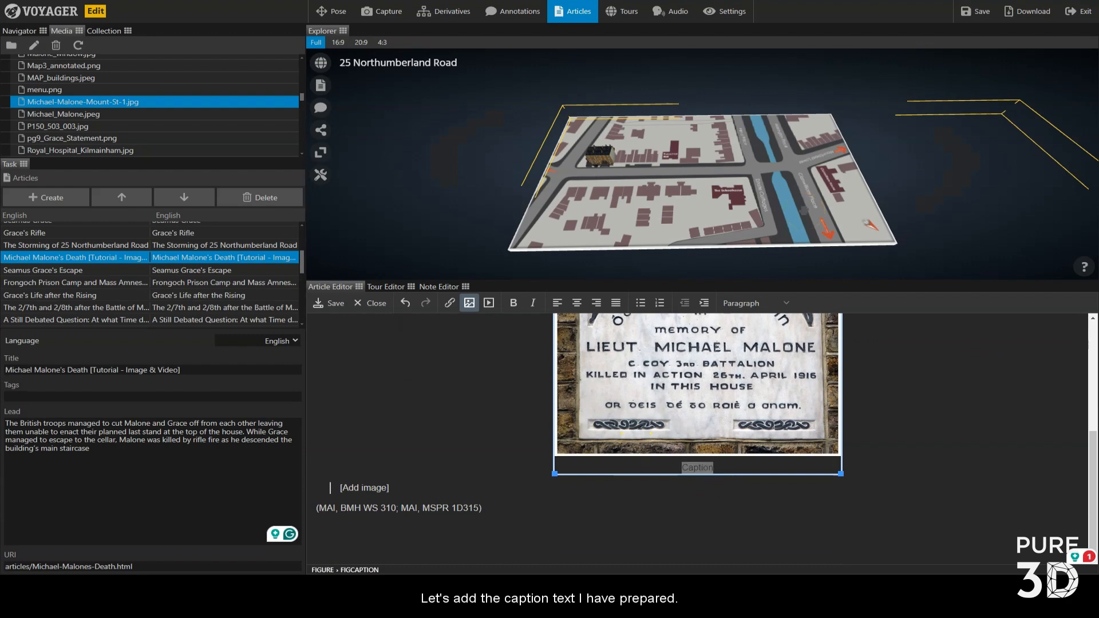
key("ctrl+v")
left_click(334, 304)
- Left-align the captioned plaque image
scroll(589, 446, "down", 4)
left_click(699, 382)
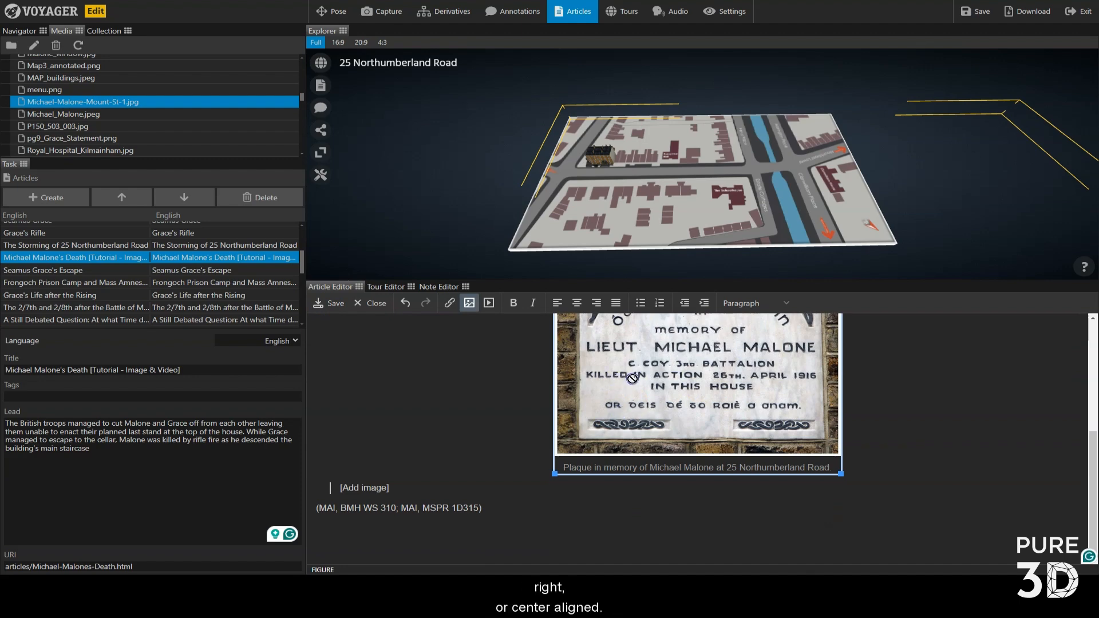
left_click(558, 305)
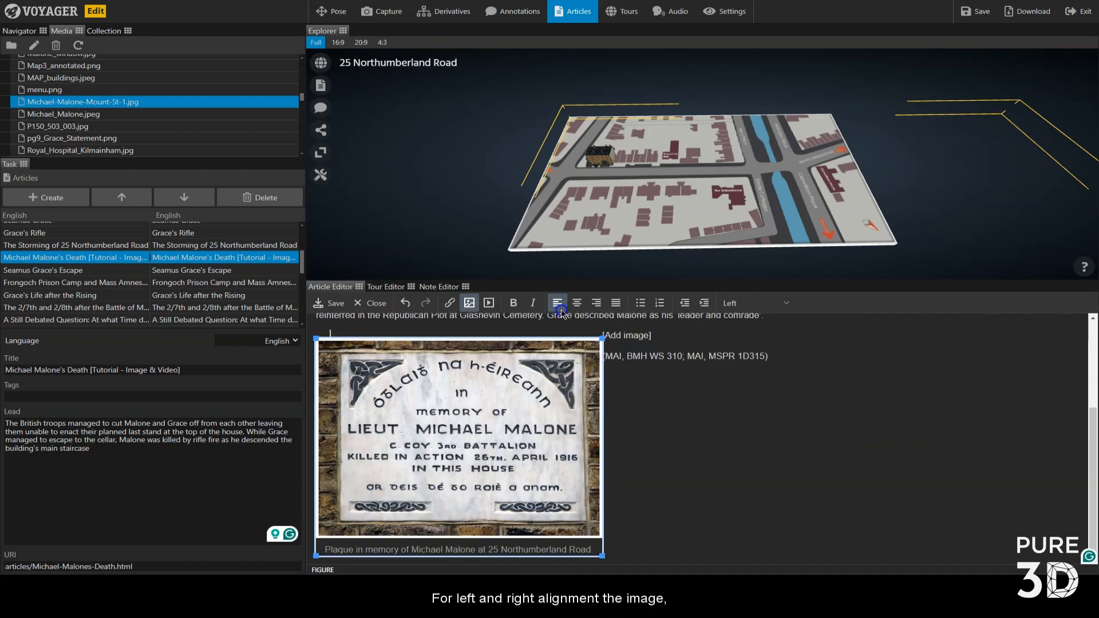
- Move the plaque image to the start of the paragraph beginning "After the battle ended" and right-align it
left_click_drag(558, 354, 437, 476)
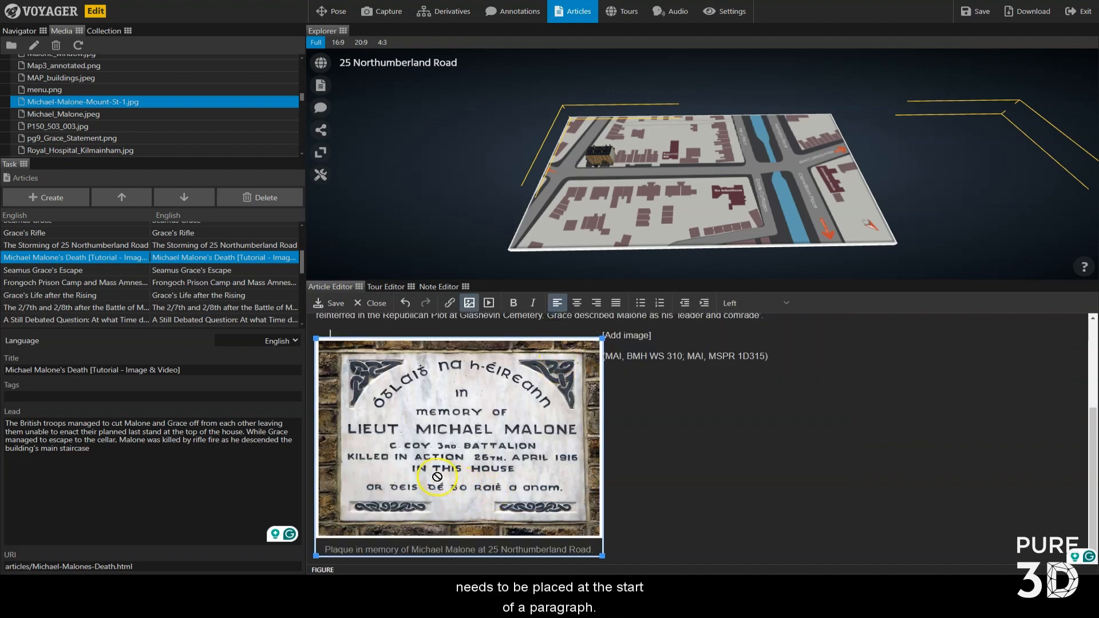
left_click_drag(341, 484, 319, 391)
scroll(486, 433, "up", 2)
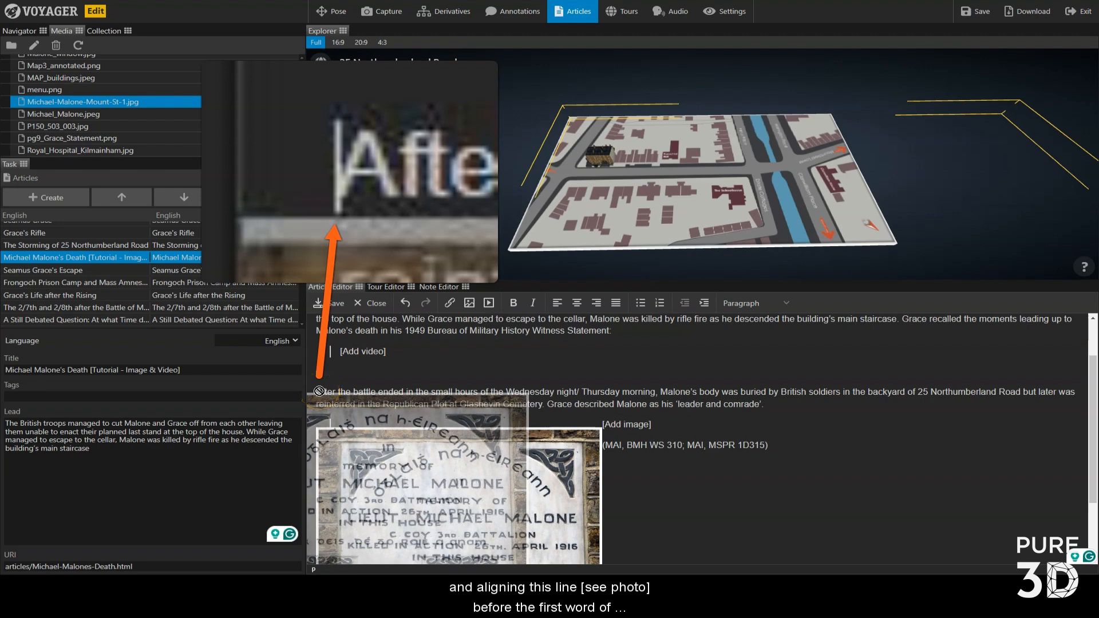
left_click_drag(320, 391, 320, 390)
left_click(539, 357)
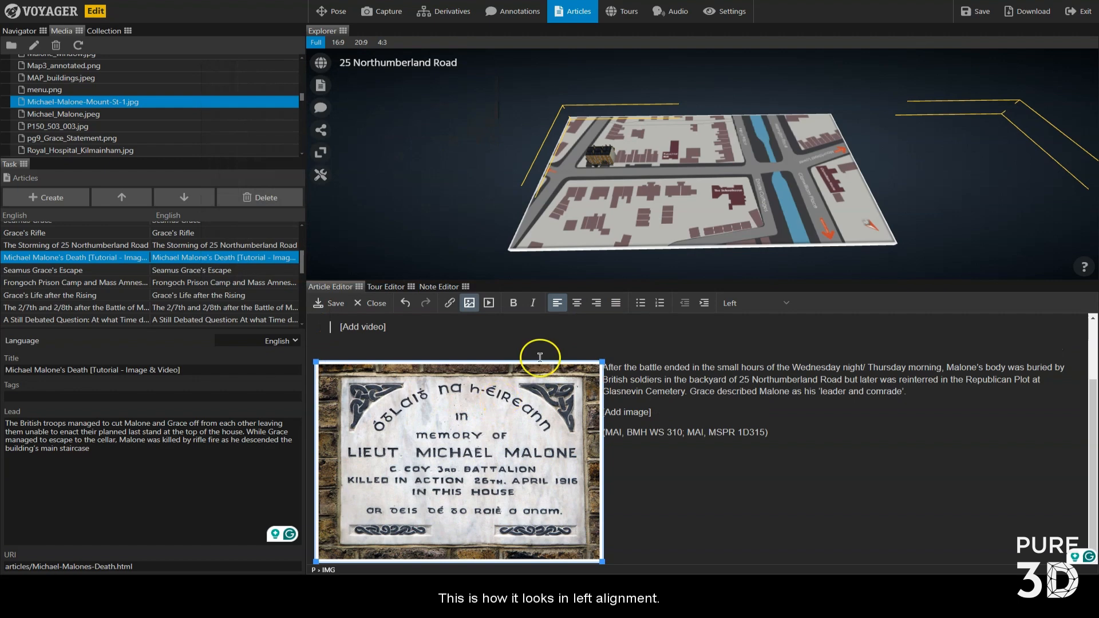
left_click(595, 303)
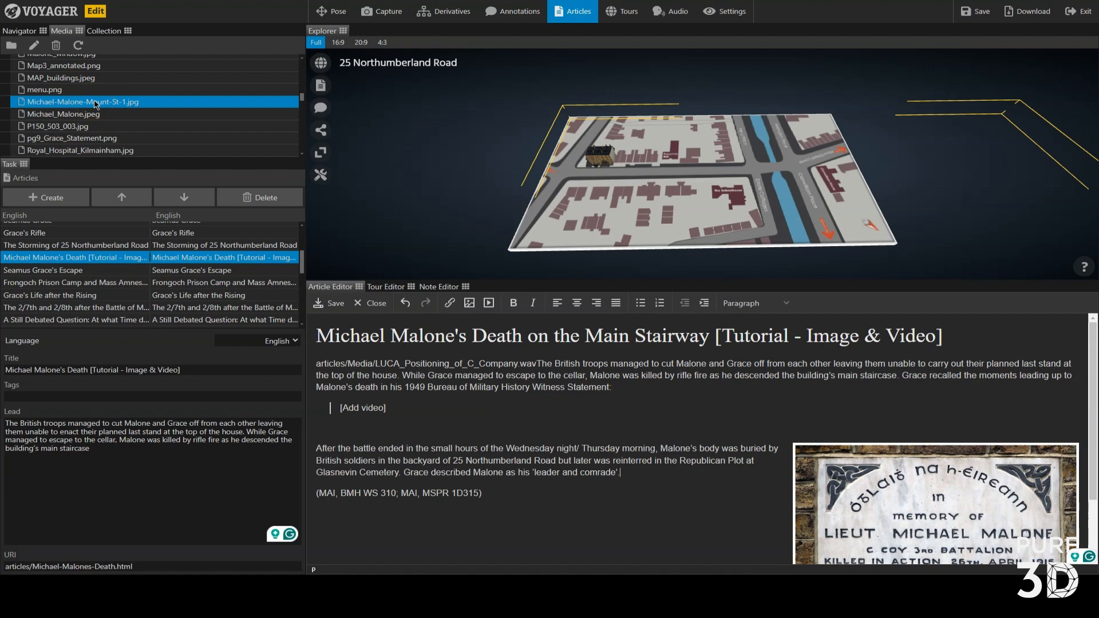
- Add the media file Grace_Typewriter2_480.mov to the empty line below [Add video] and copy its file path
scroll(96, 103, "up", 3)
left_click_drag(95, 110, 325, 432)
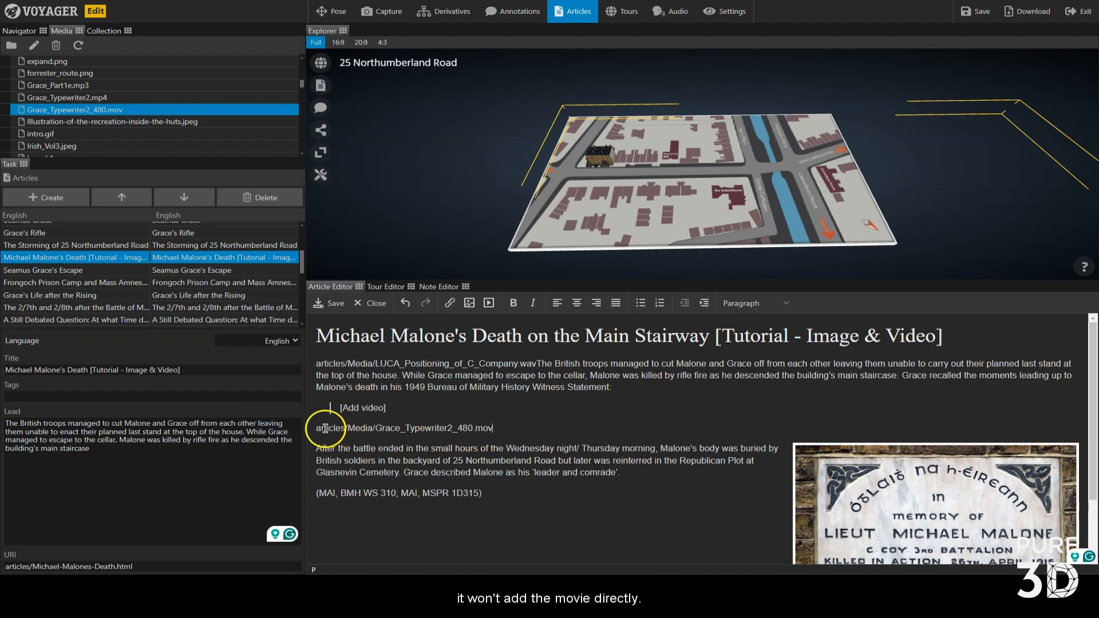
left_click_drag(491, 429, 317, 430)
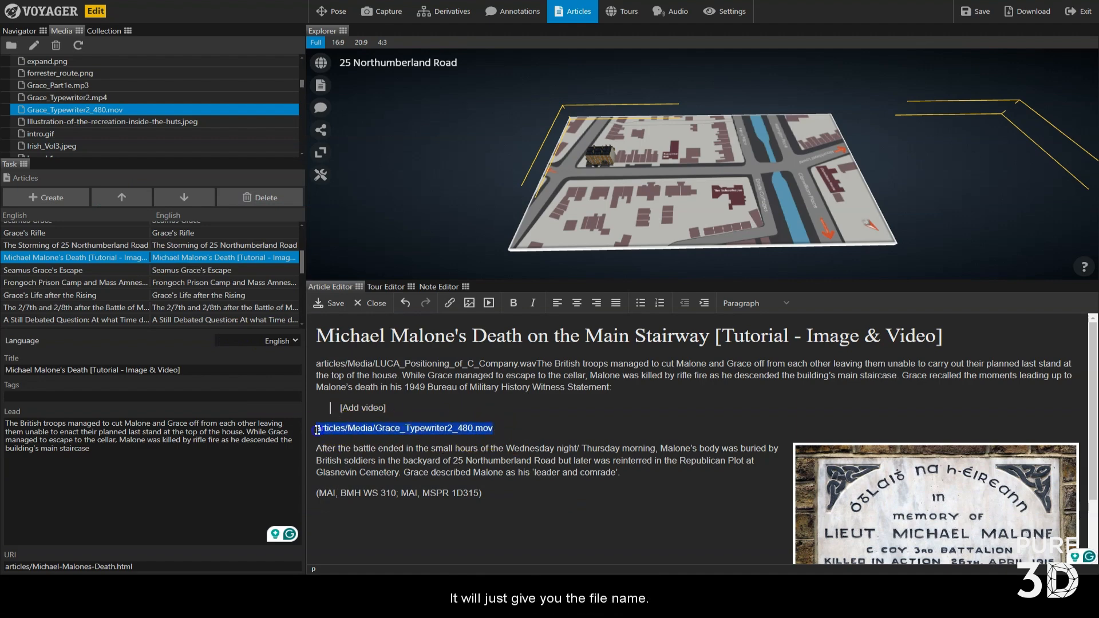
key("ctrl+c")
left_click(501, 426)
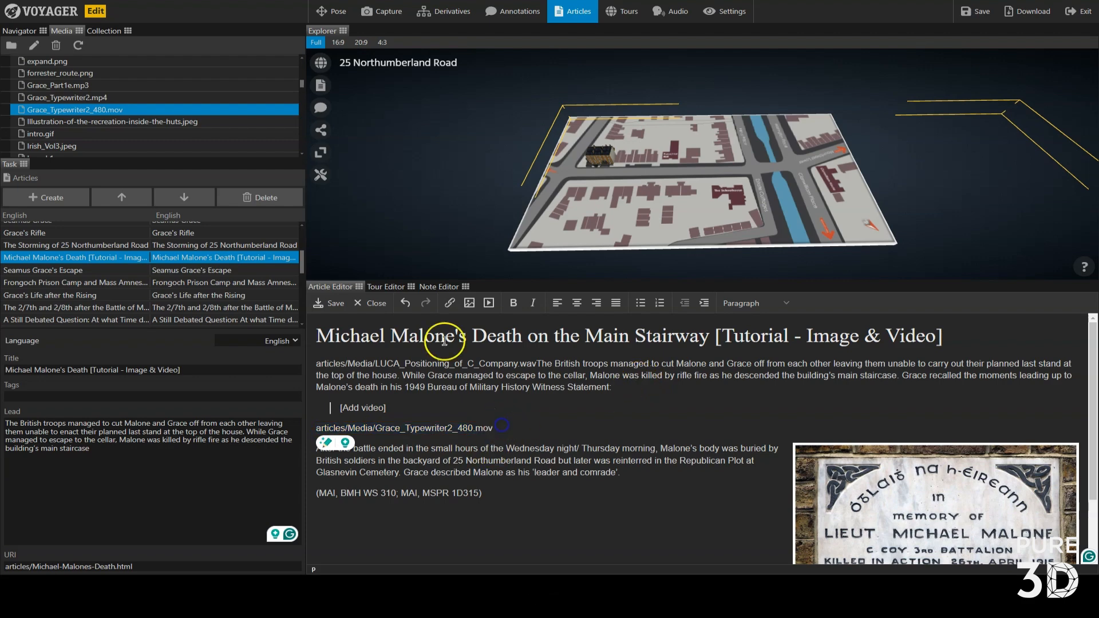
- Insert a video with the source articles/Media/Grace_Typewriter2_480.mov and a width of 500, keeping the proportions locked
left_click(488, 303)
left_click(494, 275)
key("ctrl+v")
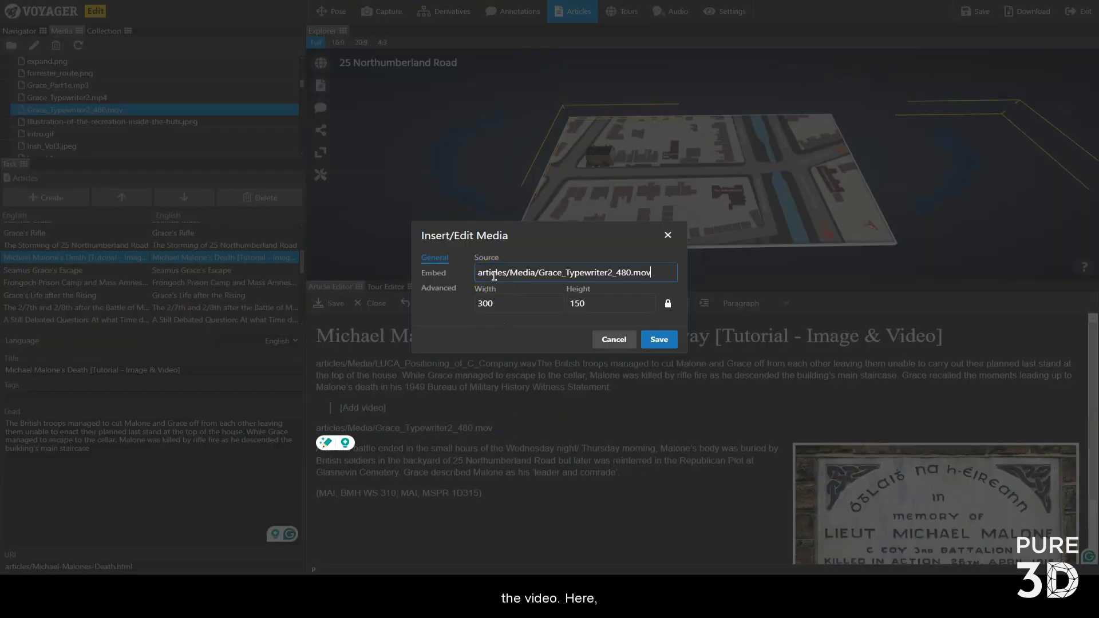
left_click(515, 303)
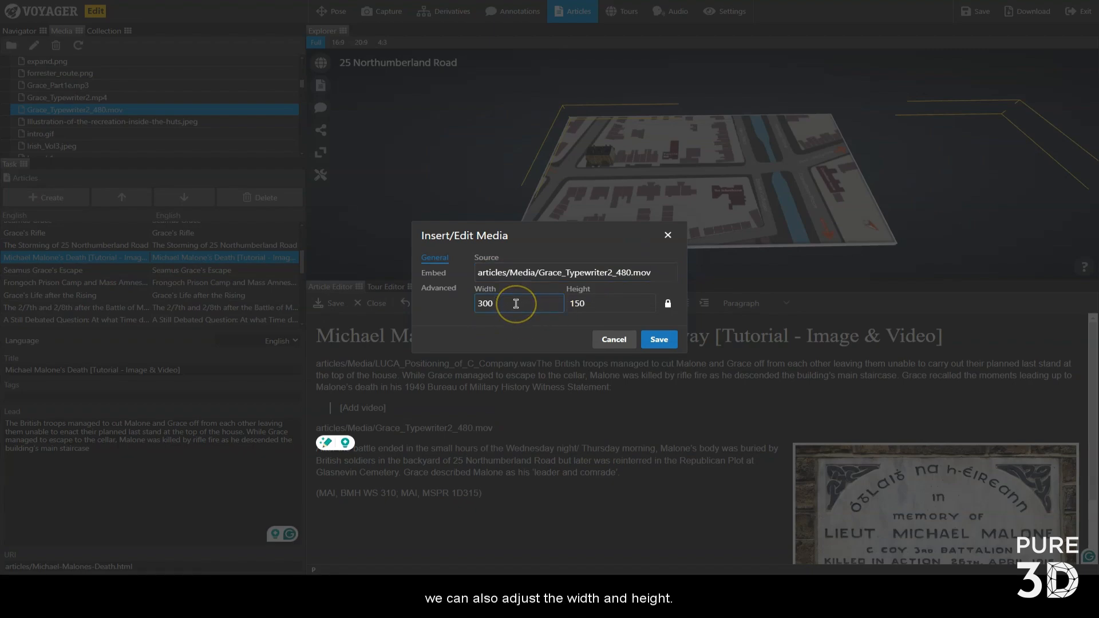
key("BackSpace")
key("BackSpace")
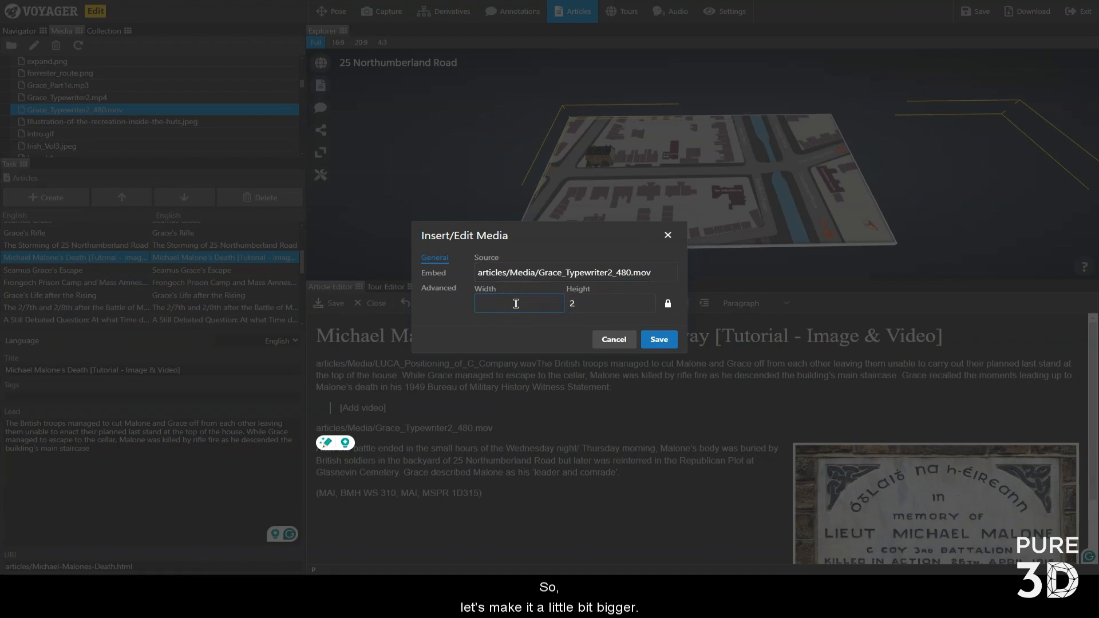
left_click(659, 339)
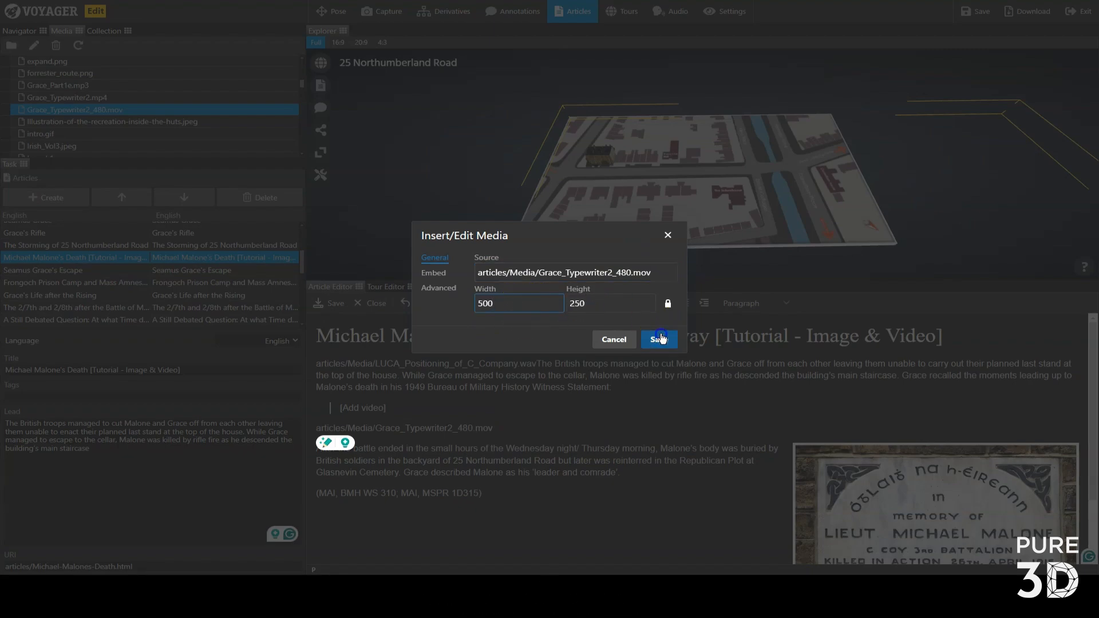
- Save the article and play the embedded video
scroll(821, 412, "down", 2)
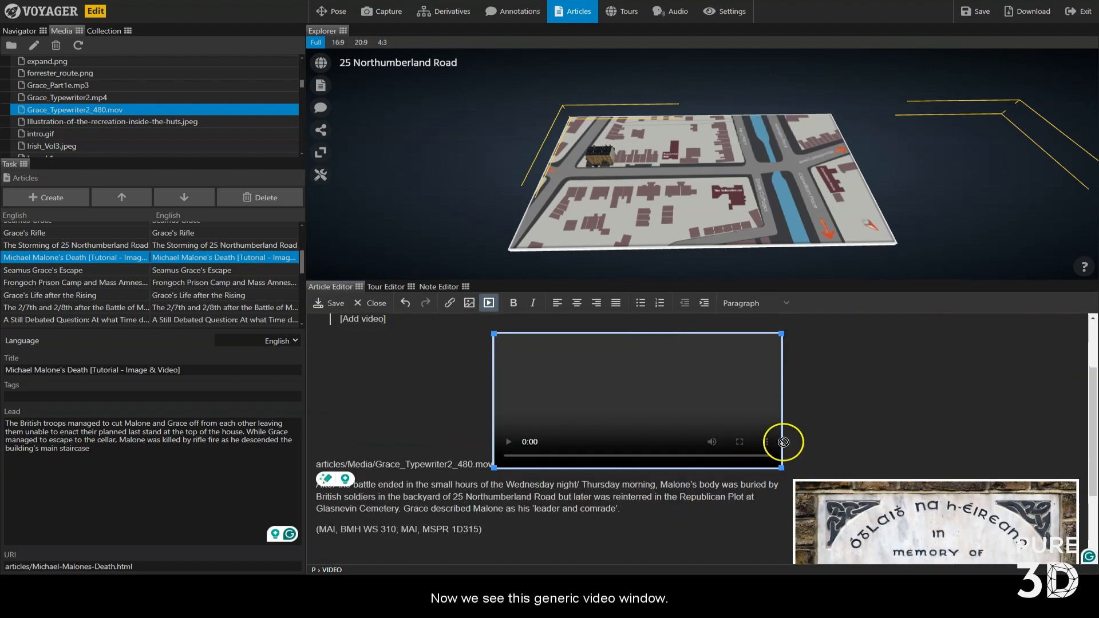
left_click(331, 305)
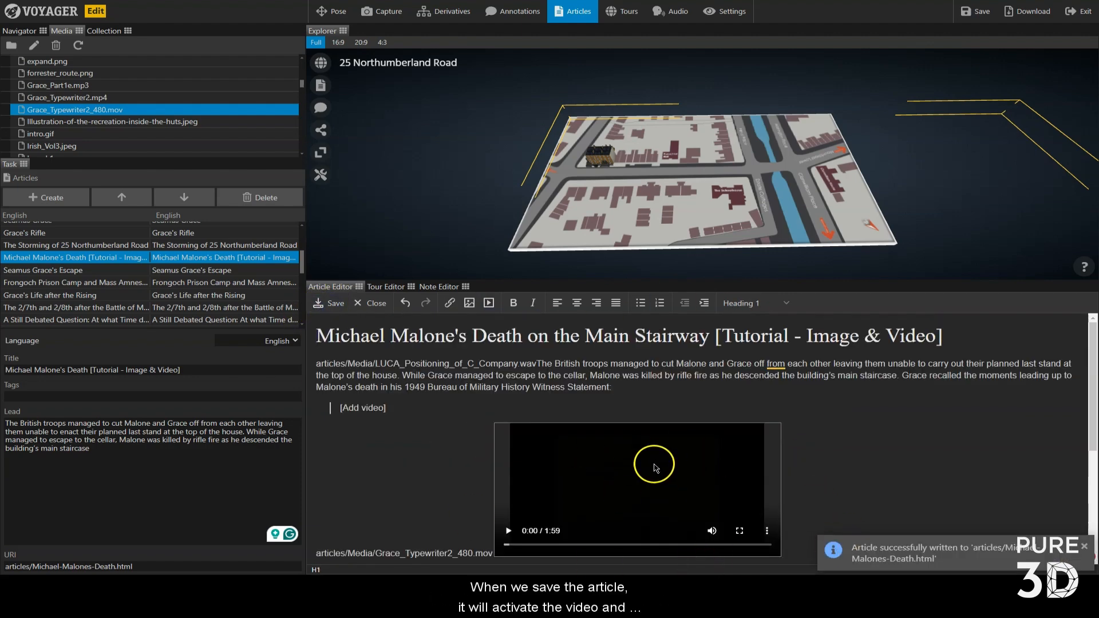
scroll(631, 453, "down", 2)
left_click(509, 443)
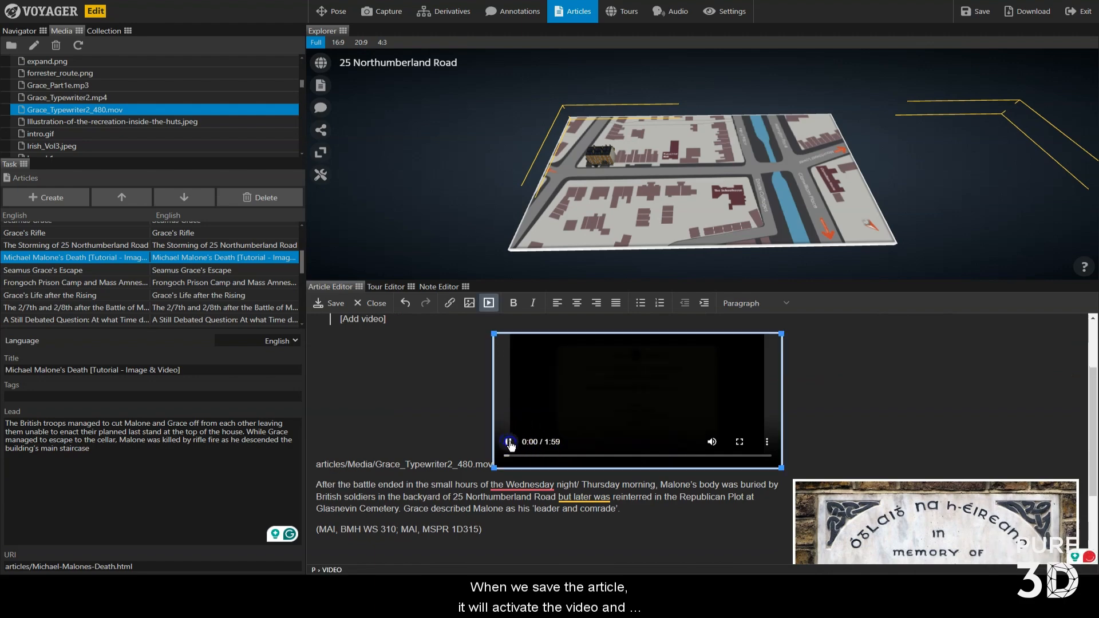
- Delete the file path text beside the video and center-align the video
left_click_drag(316, 465, 489, 470)
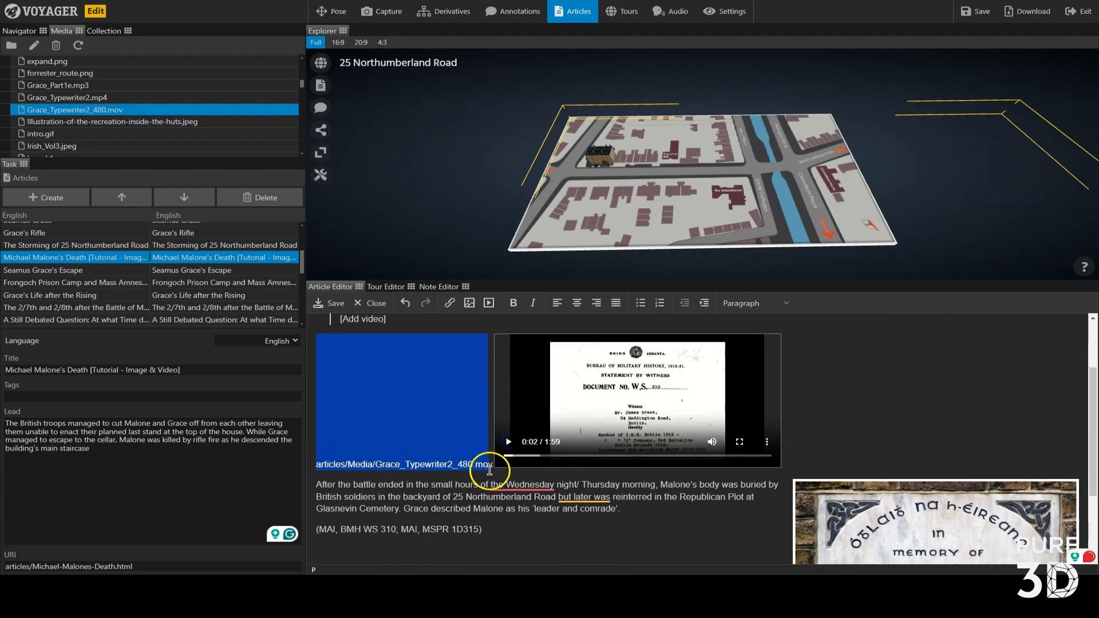
key("BackSpace")
scroll(476, 475, "up", 2)
left_click(568, 455)
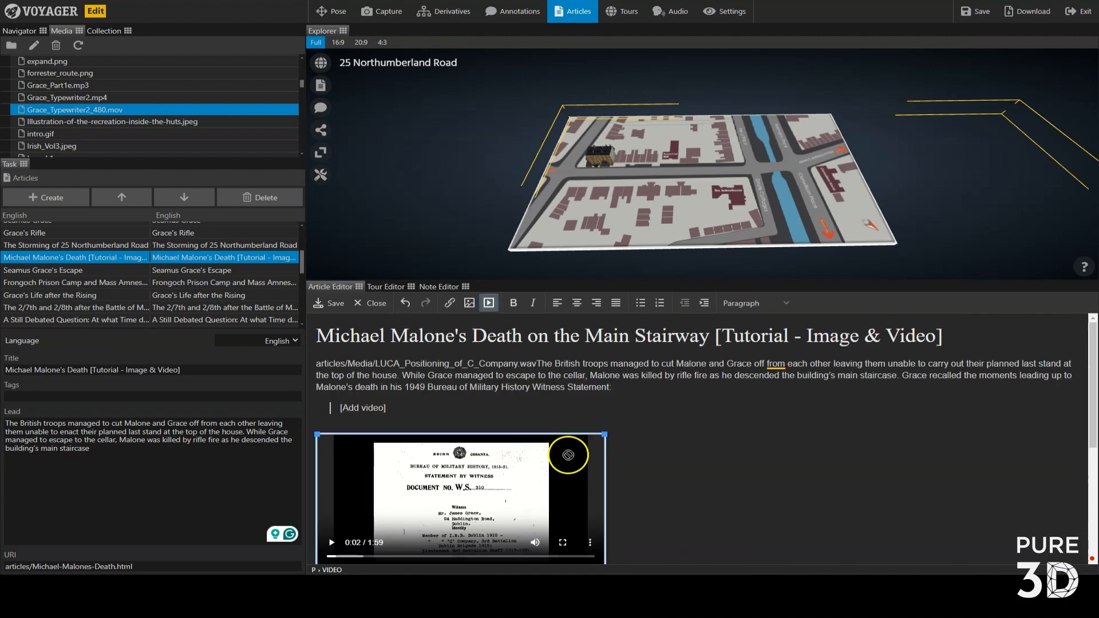
left_click(577, 303)
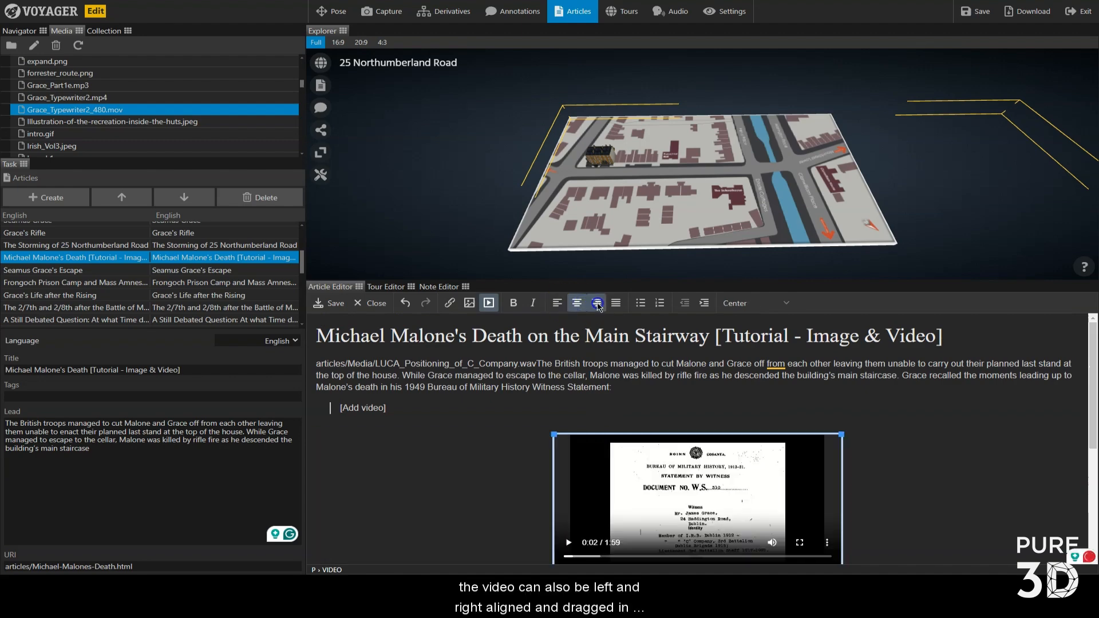
- Try right and left alignment on the video, move it directly below the article title, and center it
left_click(597, 303)
left_click(557, 302)
left_click_drag(414, 503, 574, 418)
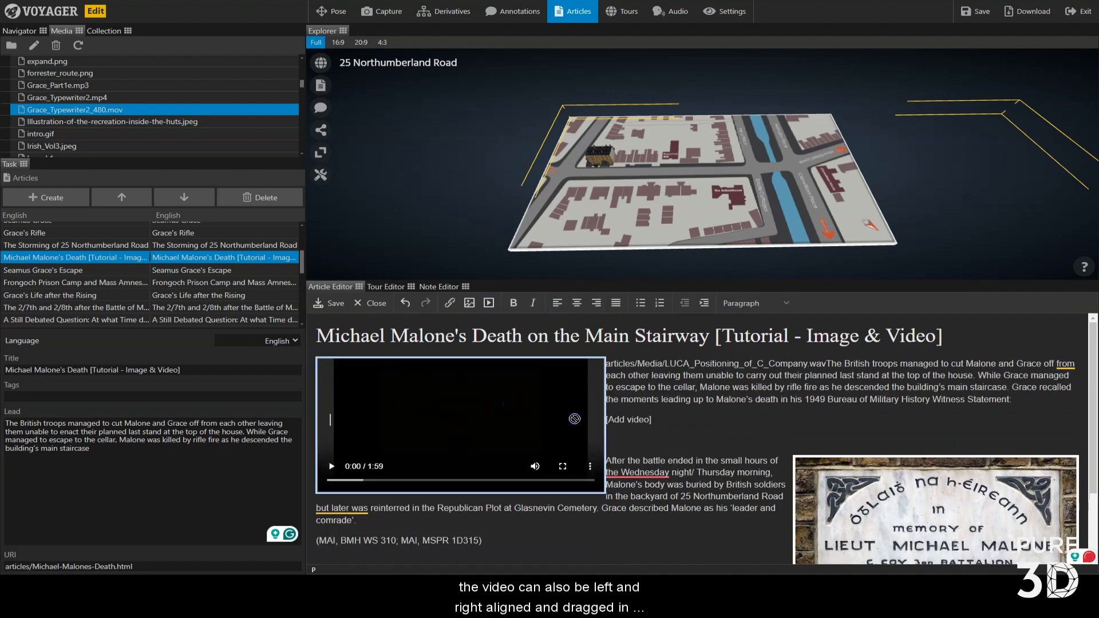
left_click(589, 376)
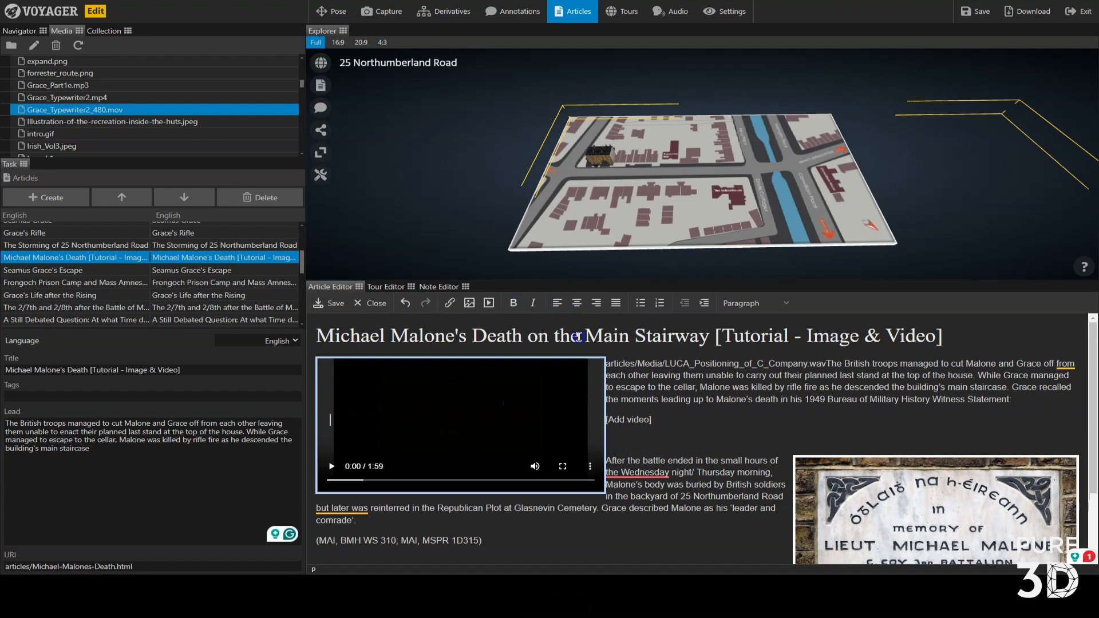
left_click(577, 303)
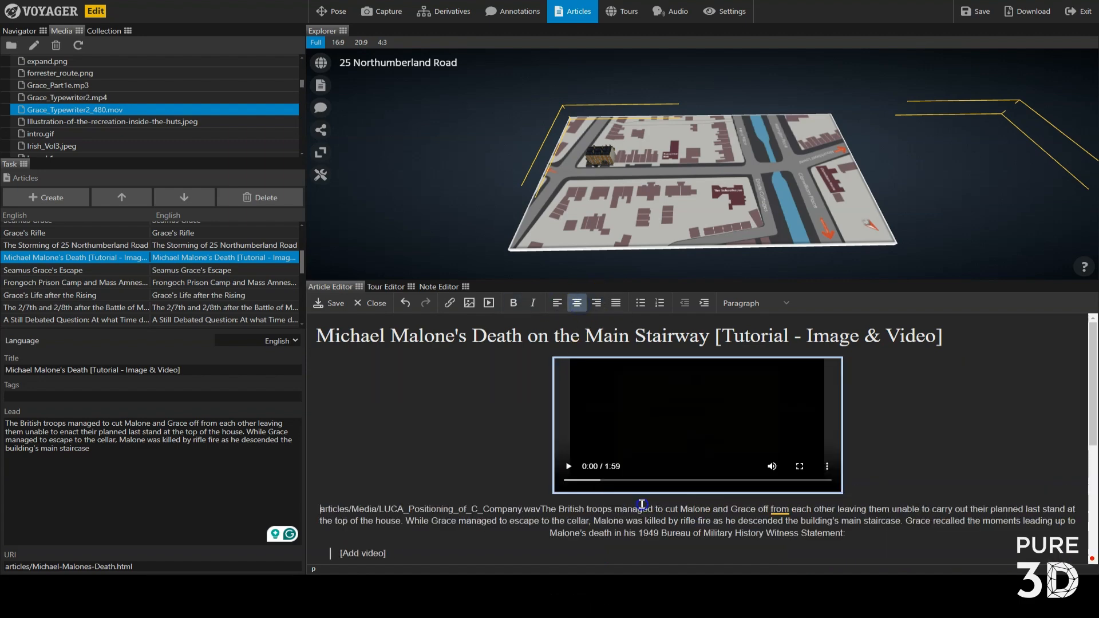
- Delete the stray LUCA_Positioning_of_C_Company.wav file path, left-align the paragraph below the video, and save the article
left_click_drag(320, 500, 538, 501)
key("BackSpace")
scroll(936, 429, "down", 2)
left_click(937, 429)
triple_click(936, 429)
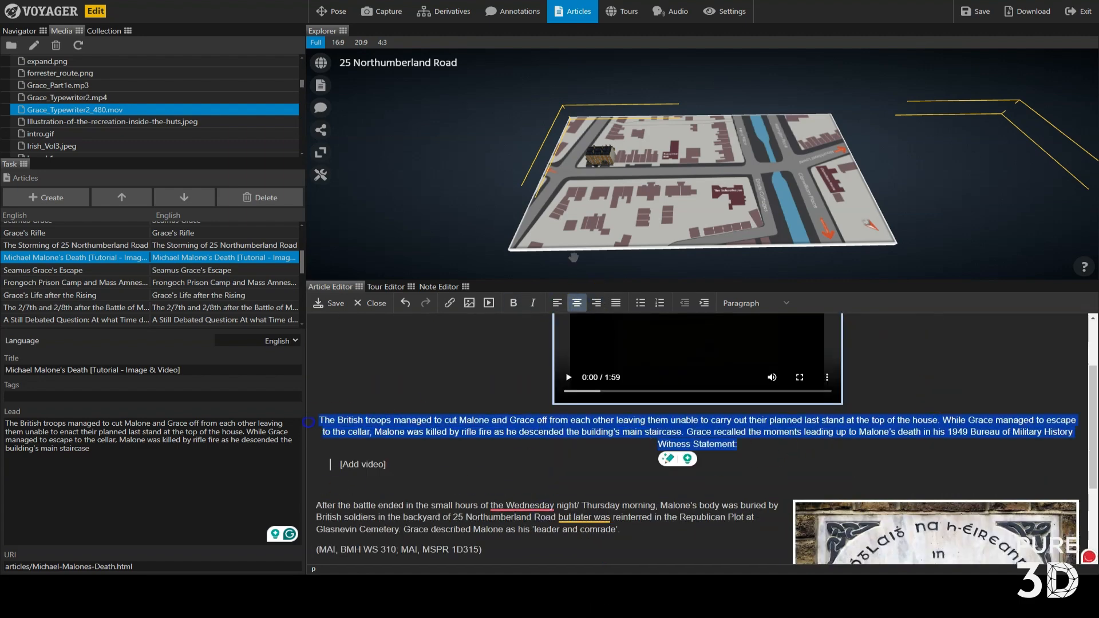
key("ctrl+l")
left_click(448, 442)
left_click(331, 306)
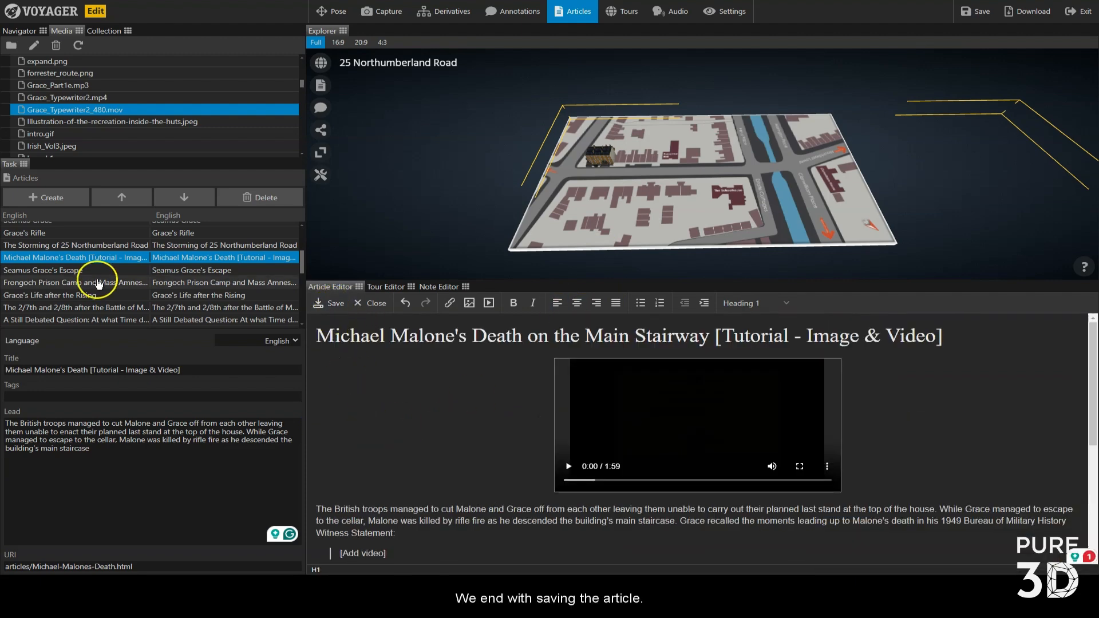
- Open the article Malone's Mauser 'Peter the Painter' [Tutorial - Embed] and bring up the embed code entry for new media
scroll(98, 278, "up", 3)
left_click(110, 297)
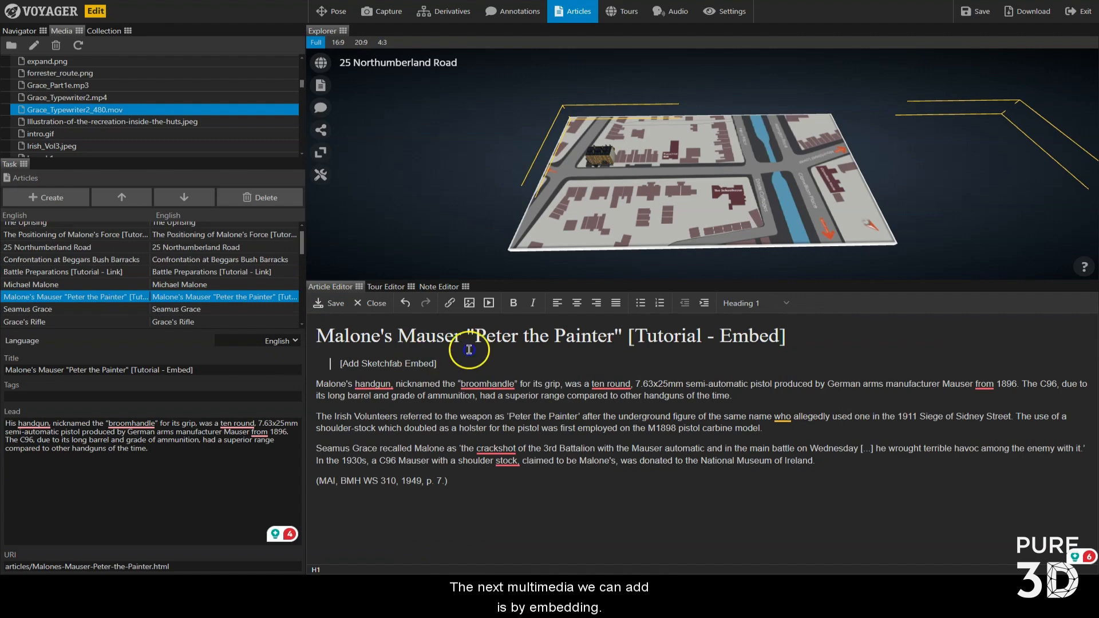
left_click(489, 302)
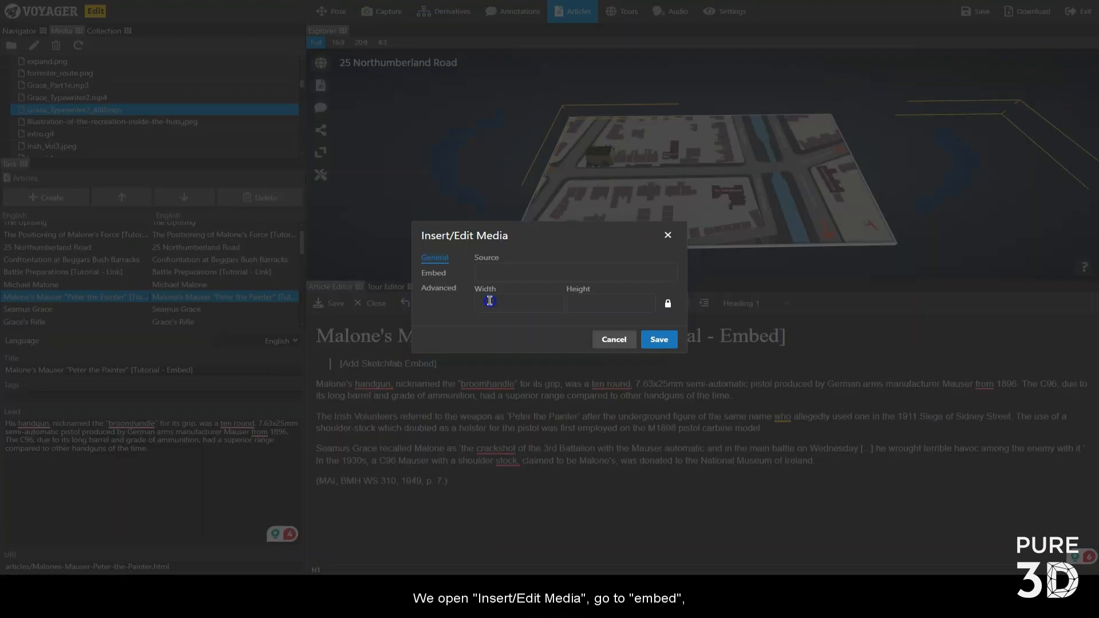
left_click(434, 275)
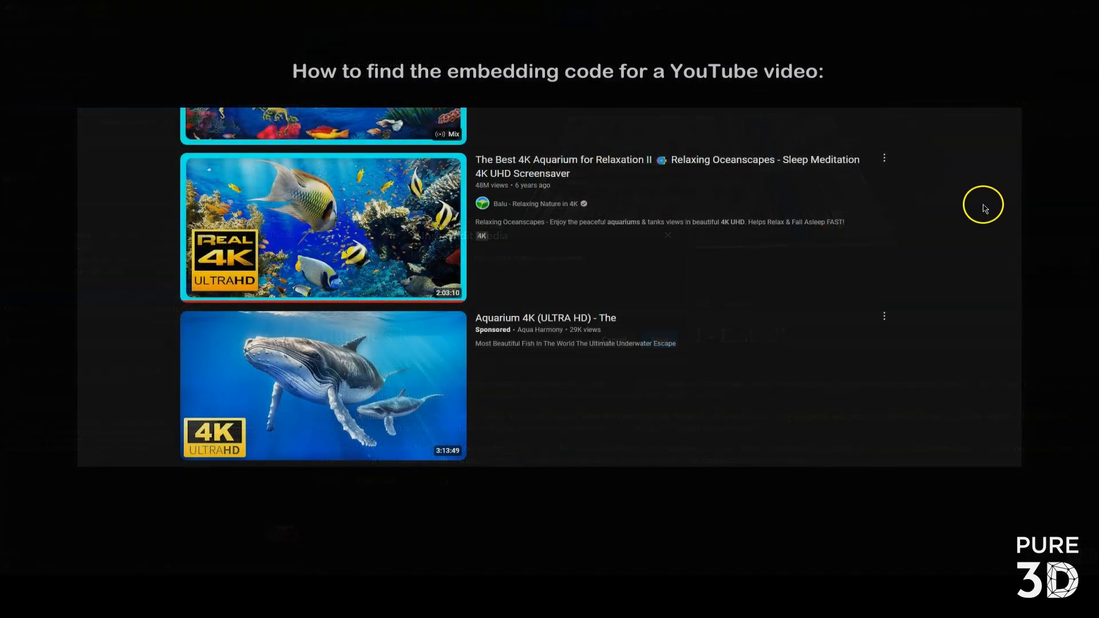
- Switch to YouTube and display the embed code of the video 'The Best 4K Aquarium for Relaxation II'
left_click(884, 157)
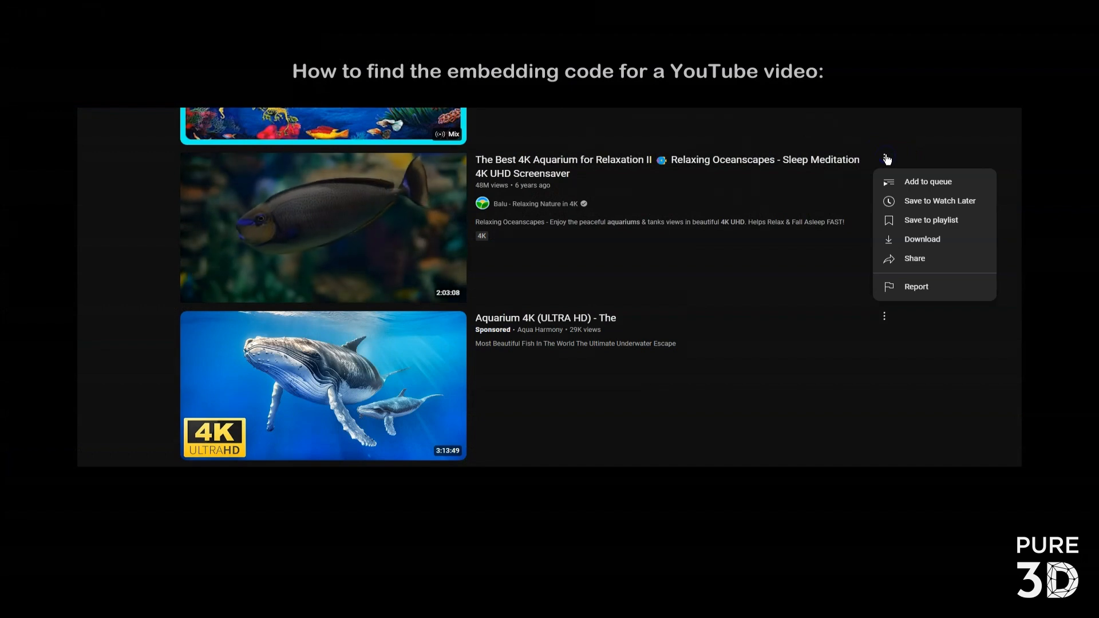
left_click(904, 259)
left_click(359, 307)
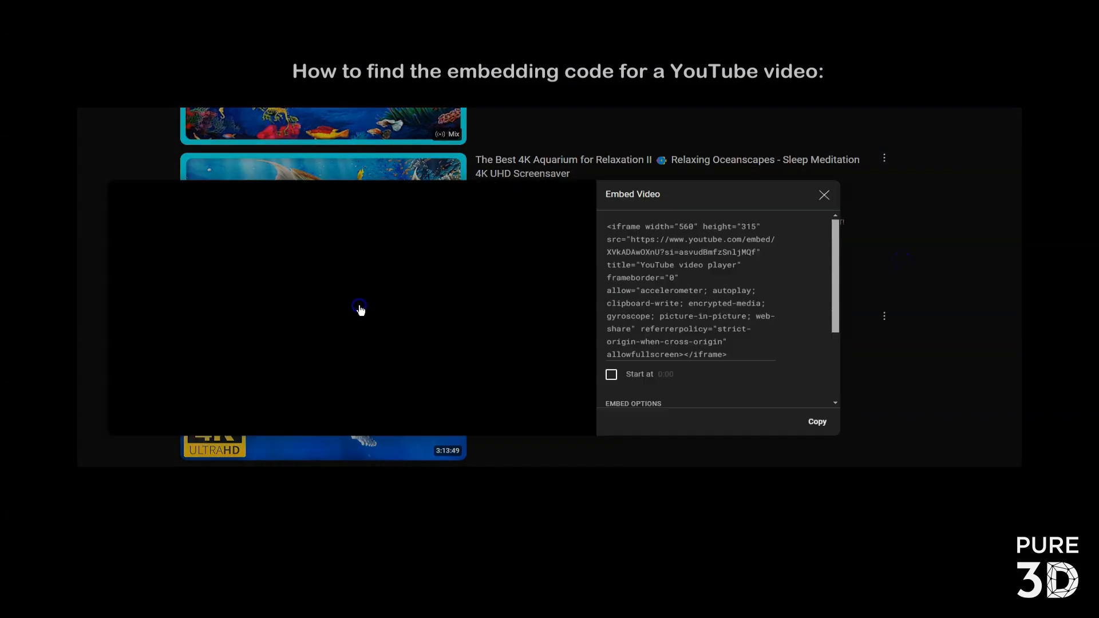
left_click(644, 279)
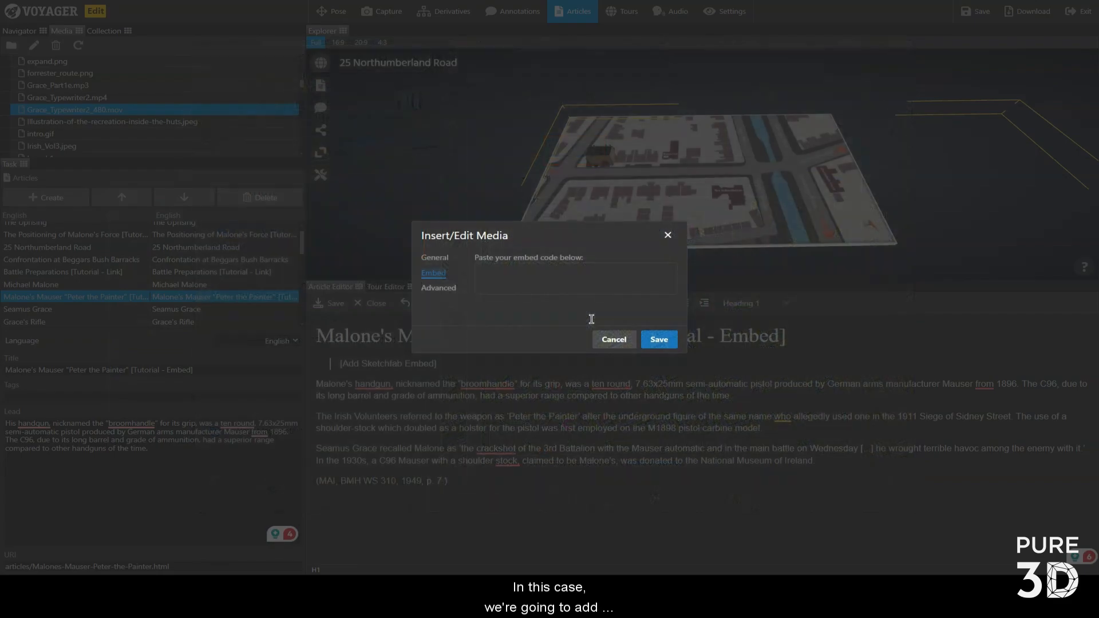
- Cancel the empty media insertion, switch to Sketchfab, and copy the embed code of the Mauser Gun C96 model
left_click(621, 340)
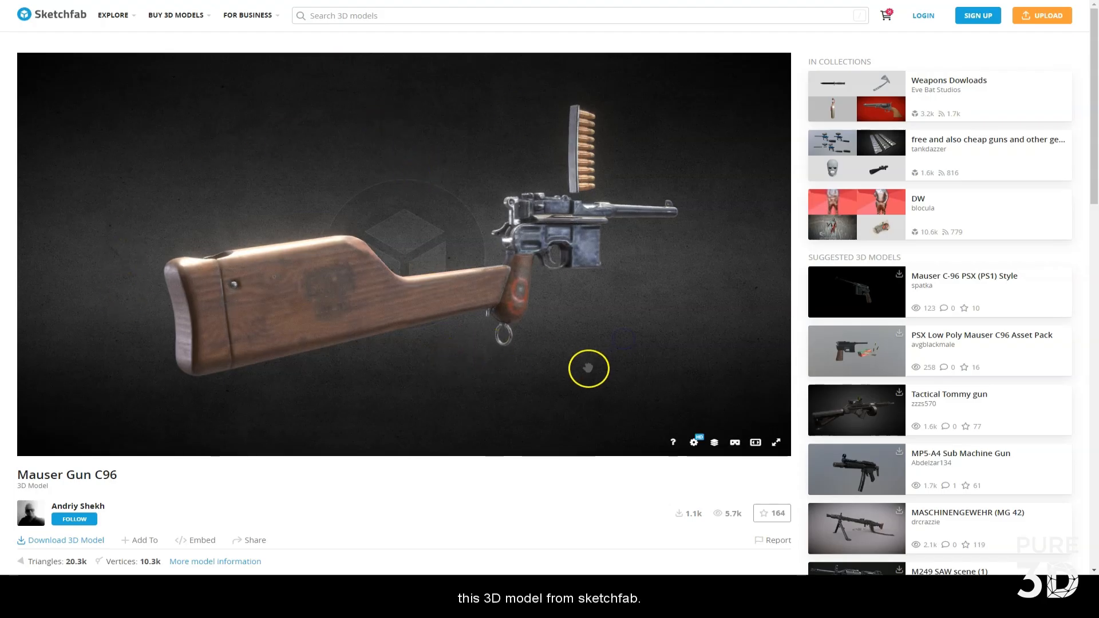
left_click(197, 541)
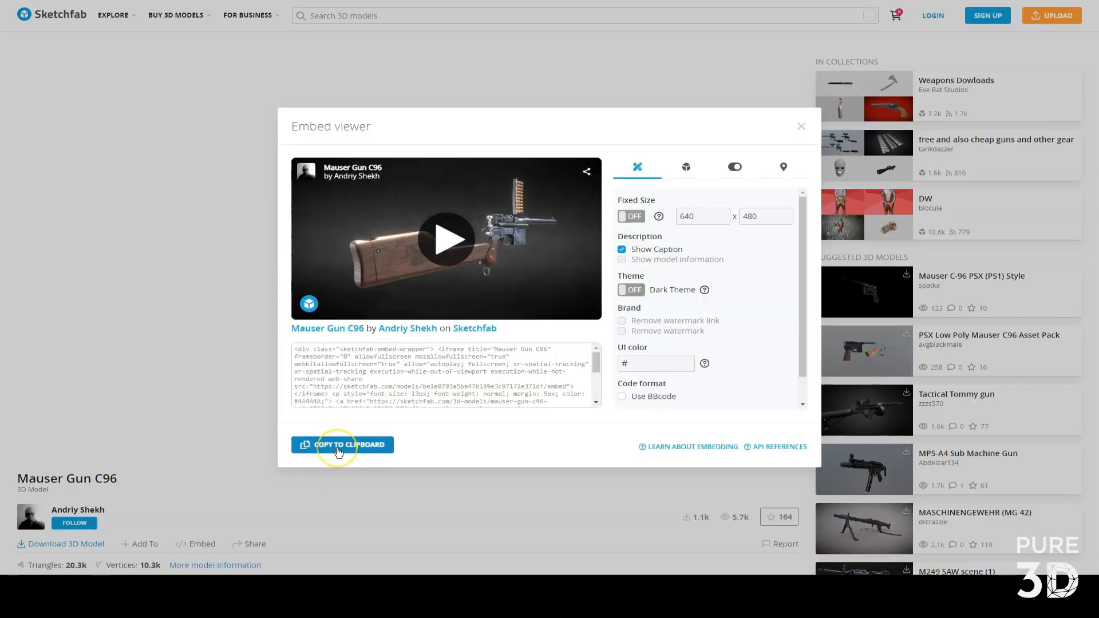
left_click(338, 451)
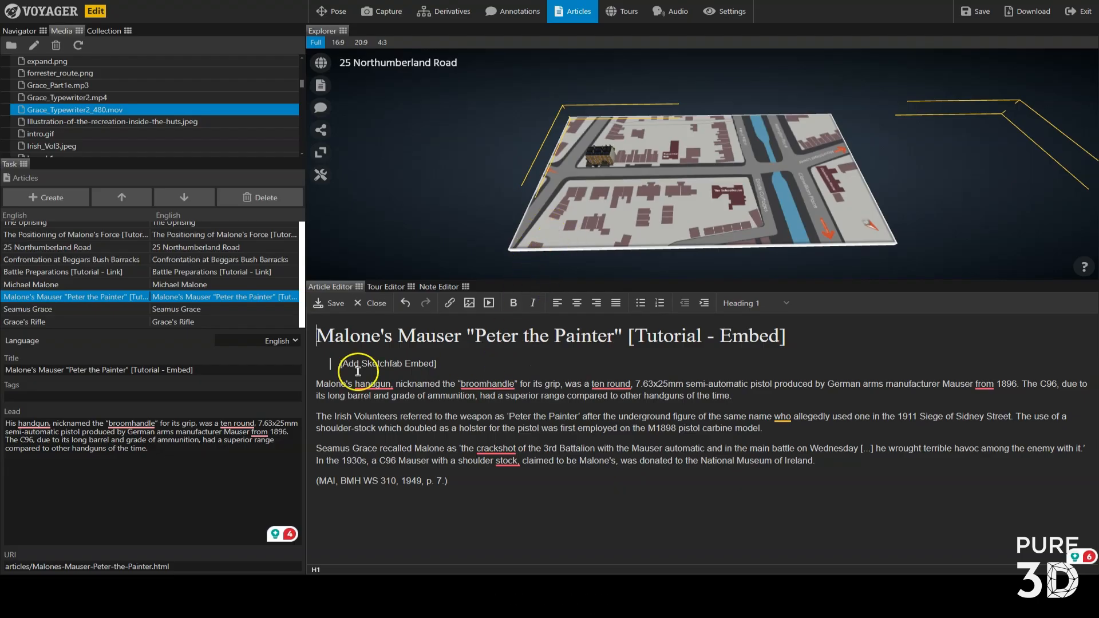
- Replace the [Add Sketchfab Embed] placeholder with the copied Sketchfab embed code and save the article
left_click_drag(342, 364, 452, 362)
key("BackSpace")
left_click(491, 304)
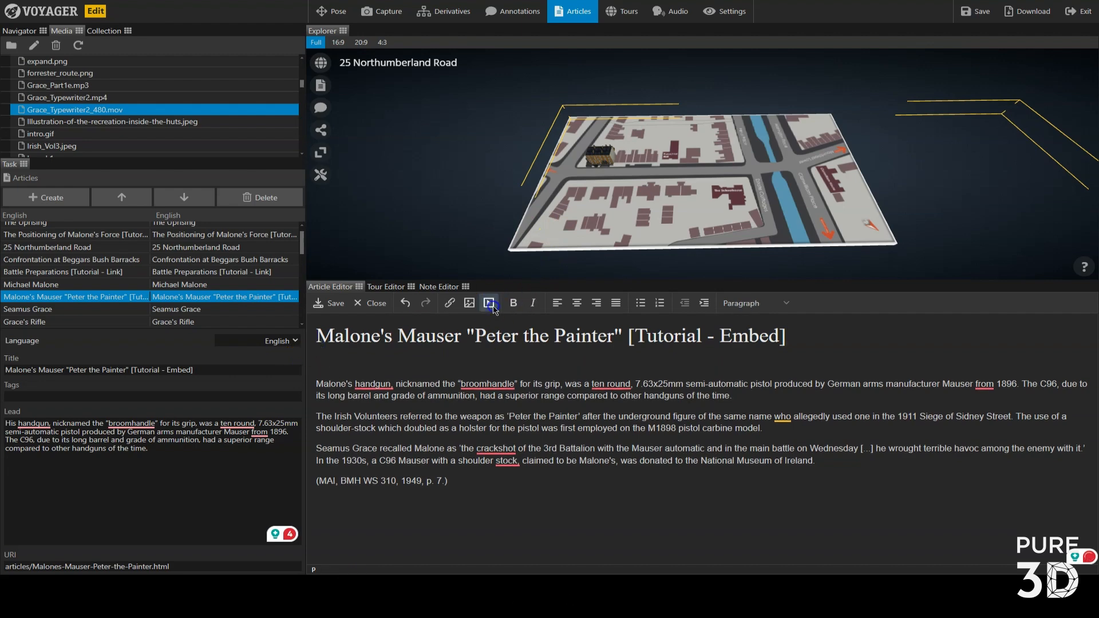
left_click(433, 272)
key("ctrl+v")
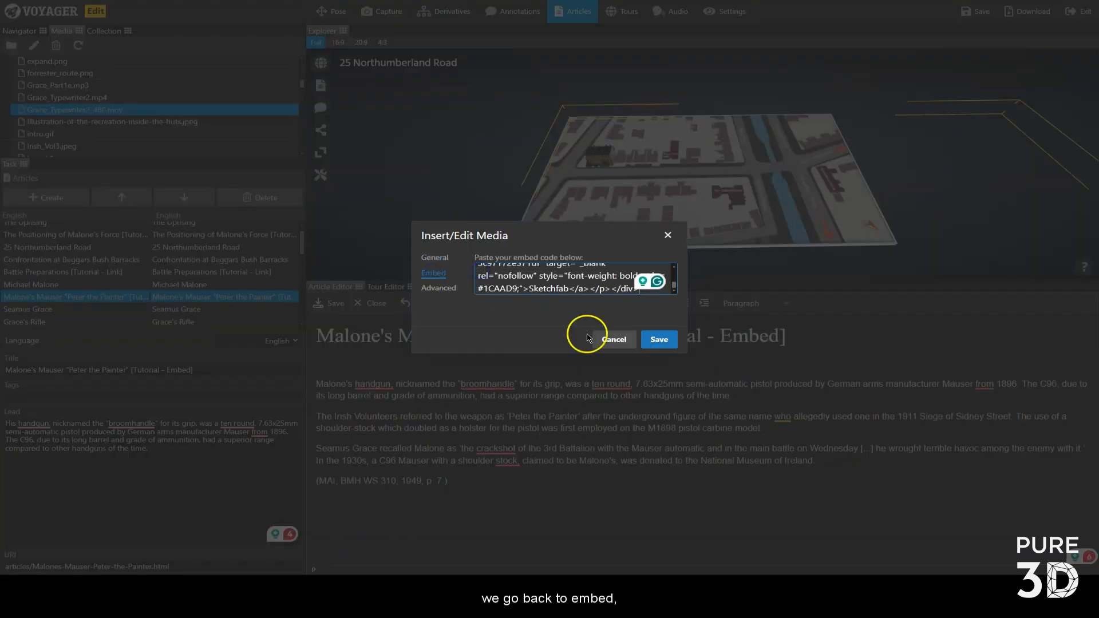
left_click(659, 340)
left_click(324, 303)
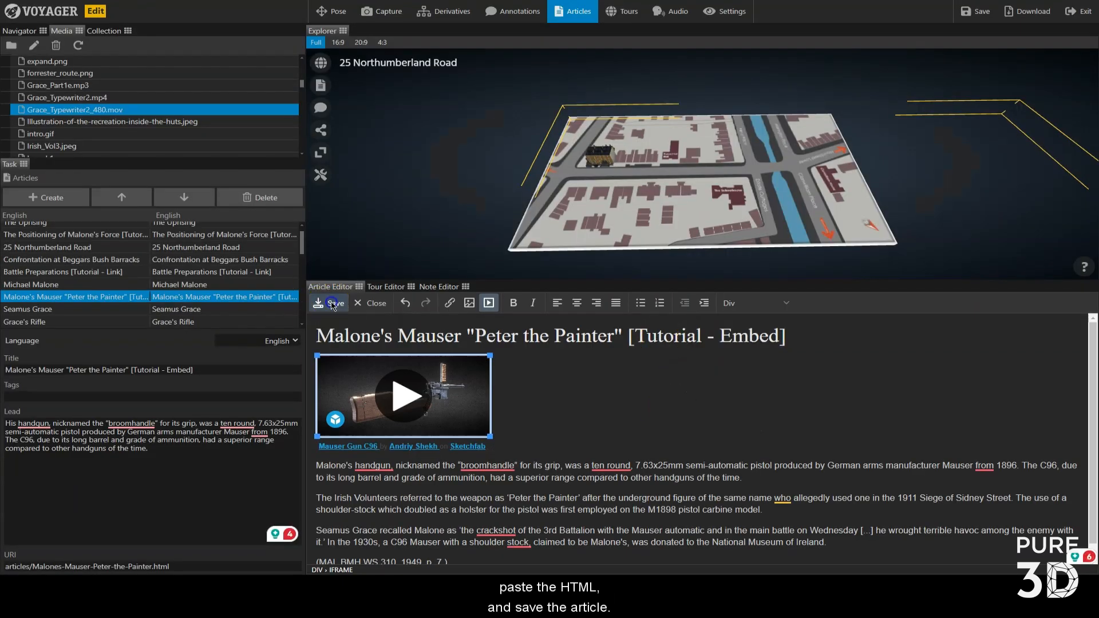
- View the Malone's Mauser 'Peter the Painter' article in the Explorer to check the embedded model
left_click(321, 86)
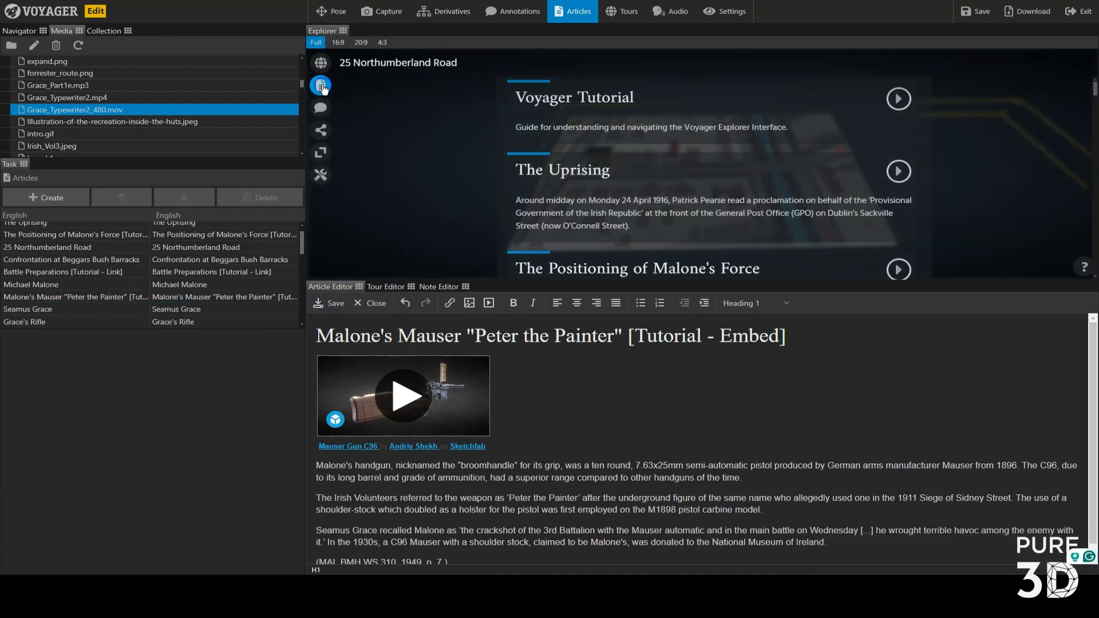
scroll(617, 176, "down", 10)
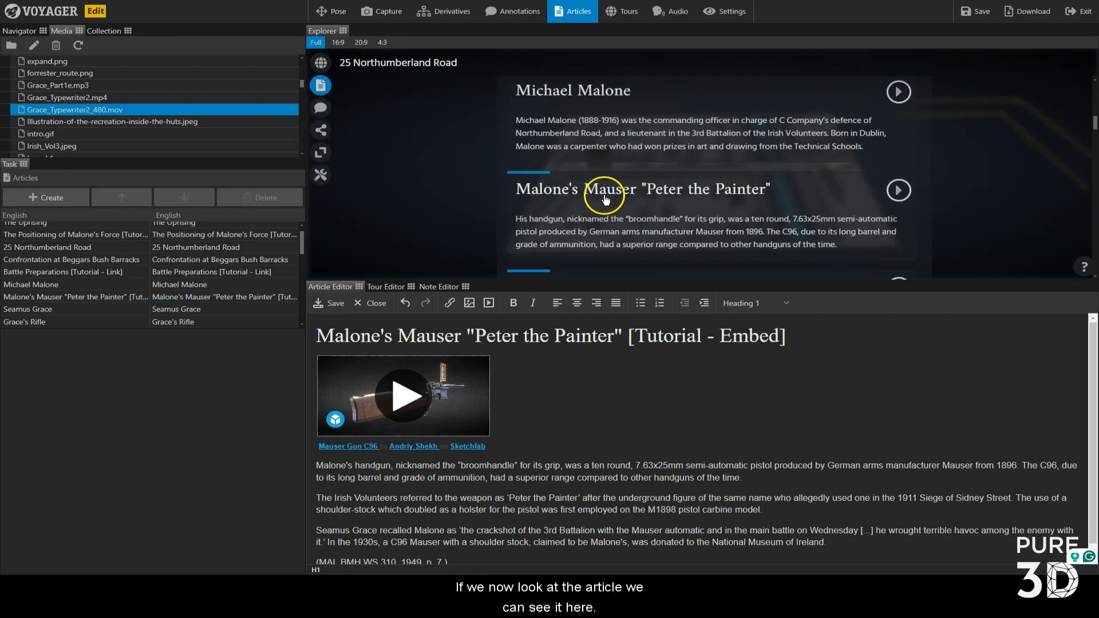
left_click(606, 144)
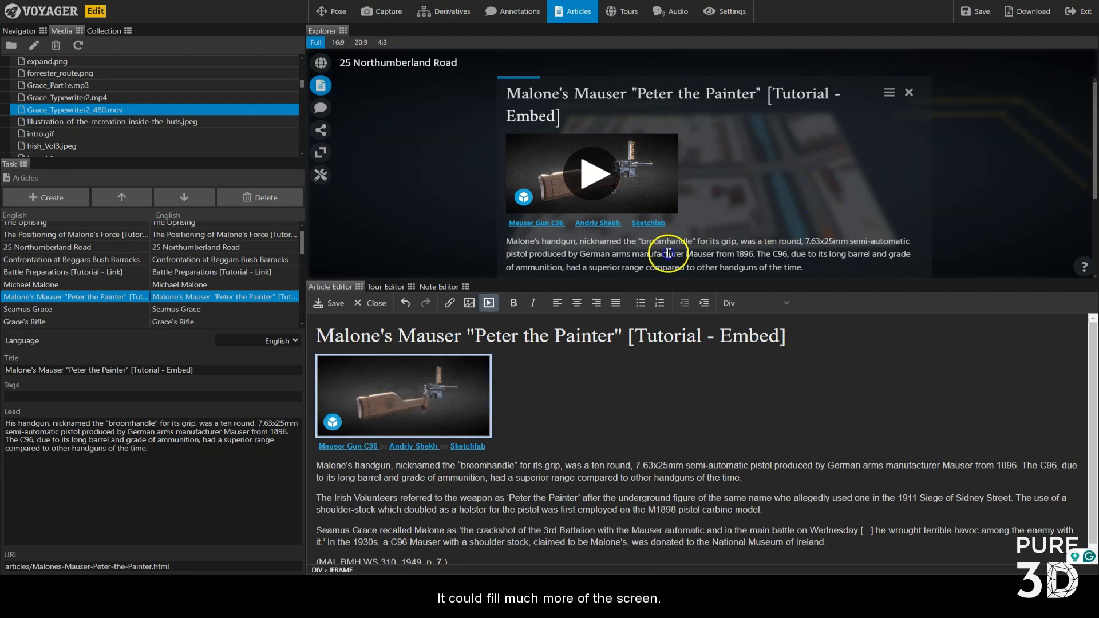
- Set the embedded Sketchfab model's width to 800 and save the article
left_click(488, 303)
left_click(518, 301)
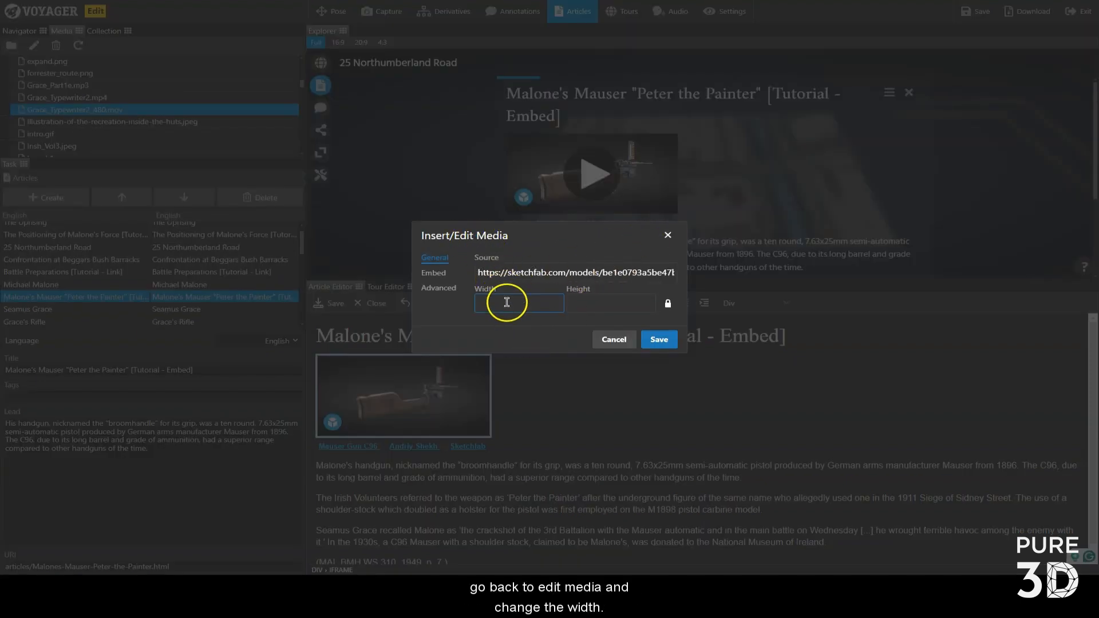
type("800")
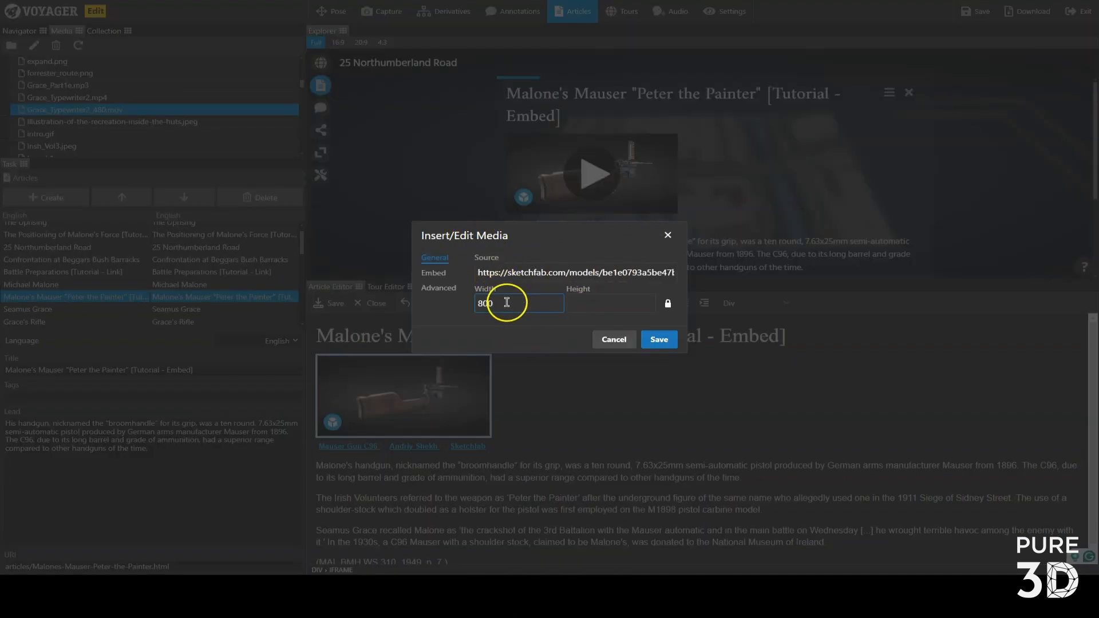
left_click(659, 339)
left_click(327, 304)
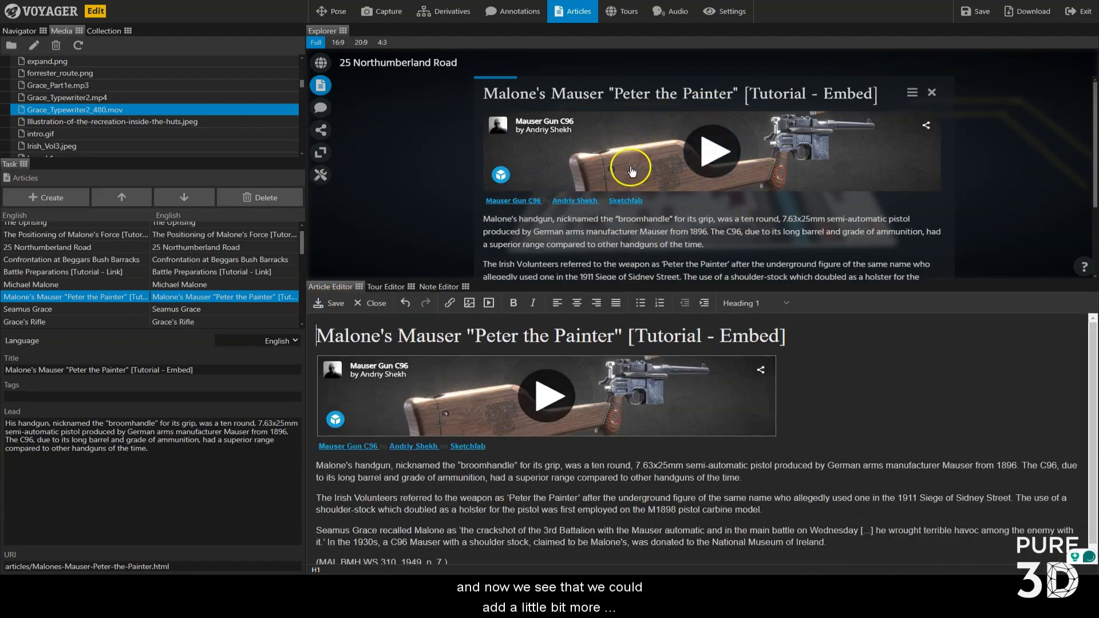
- Resize the embedded model to 800 wide by 300 high with unlocked proportions, save the article, and review it in the Explorer
left_click(480, 401)
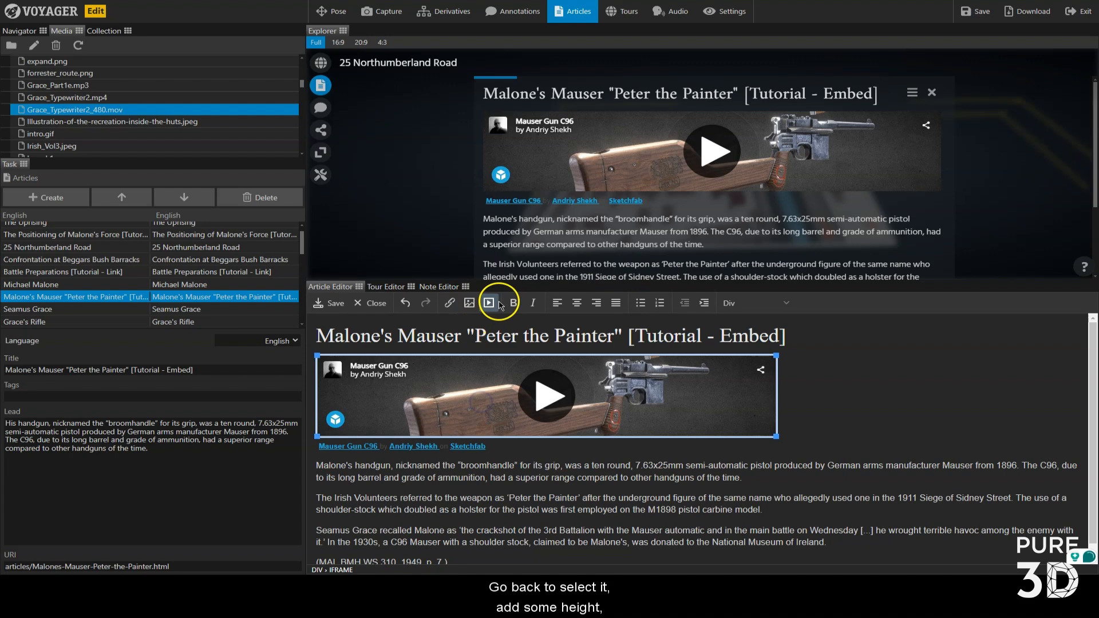
left_click(487, 302)
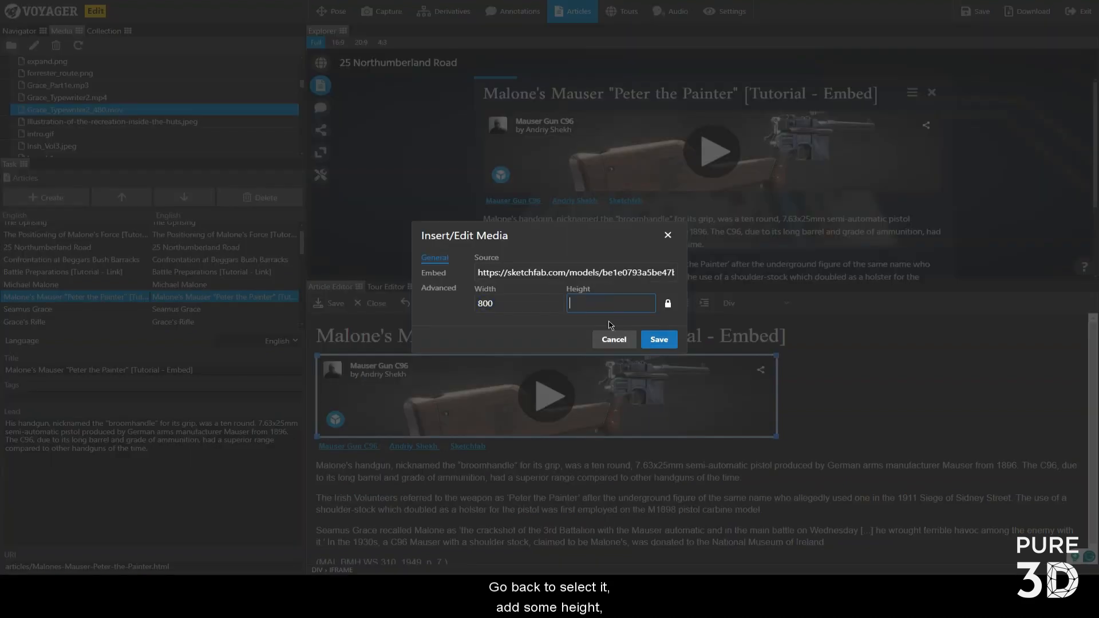
left_click(599, 303)
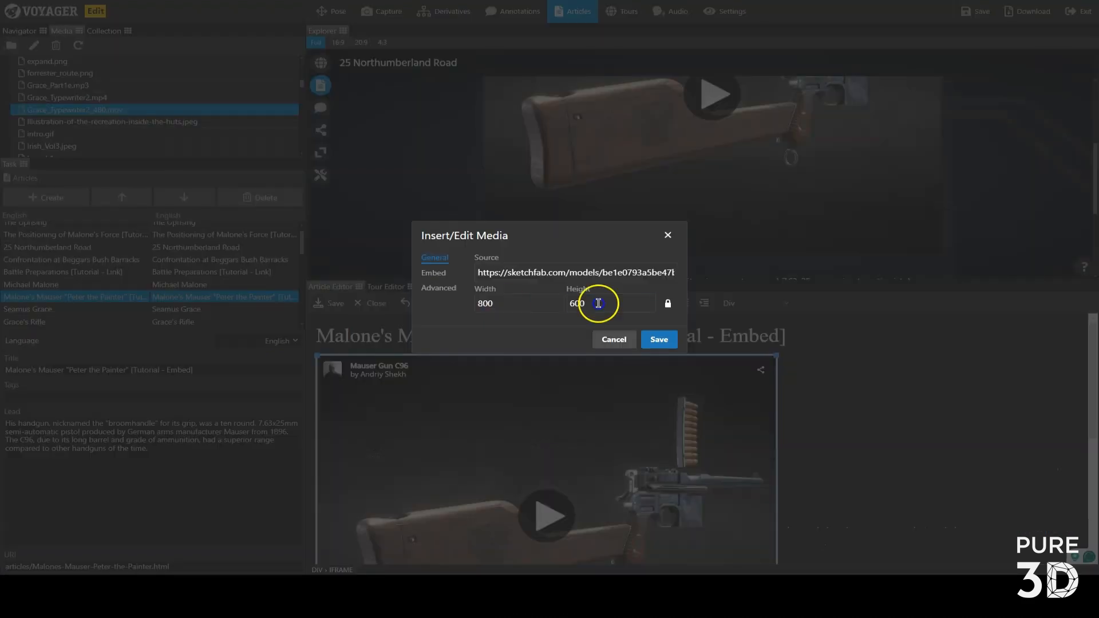
left_click(668, 304)
double_click(486, 303)
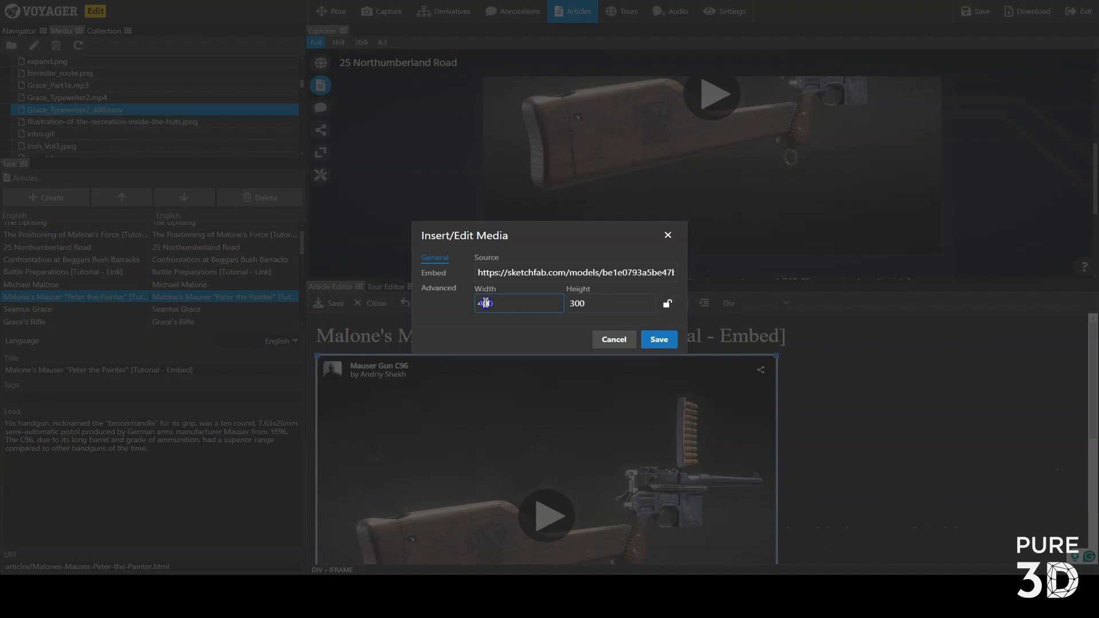
type("800")
left_click(657, 339)
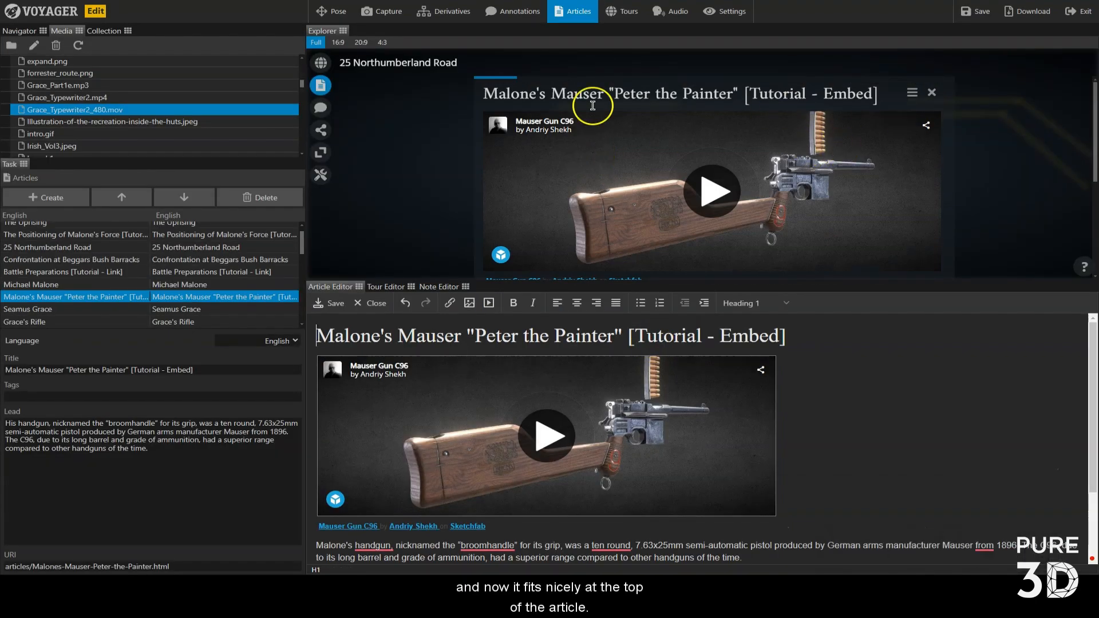
scroll(606, 131, "down", 3)
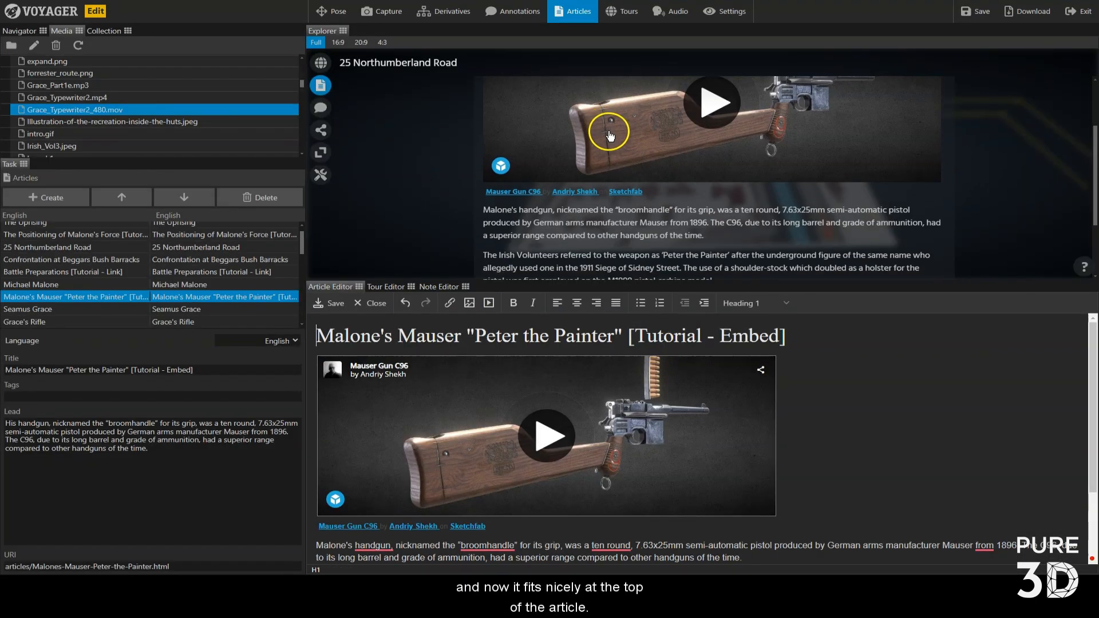
- In The Positioning of Malone's Force [Tutorial - Audio], add LUCA_Positioning_of_C_Company.wav below [add audio] and cut its file path text
left_click(126, 236)
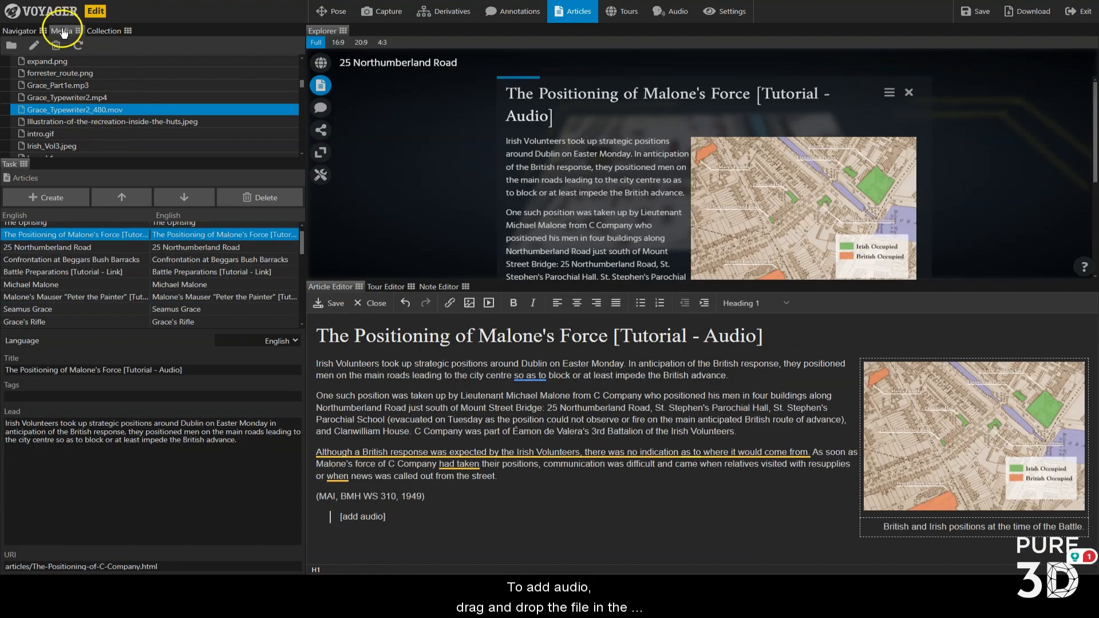
scroll(71, 119, "down", 3)
left_click_drag(72, 118, 423, 536)
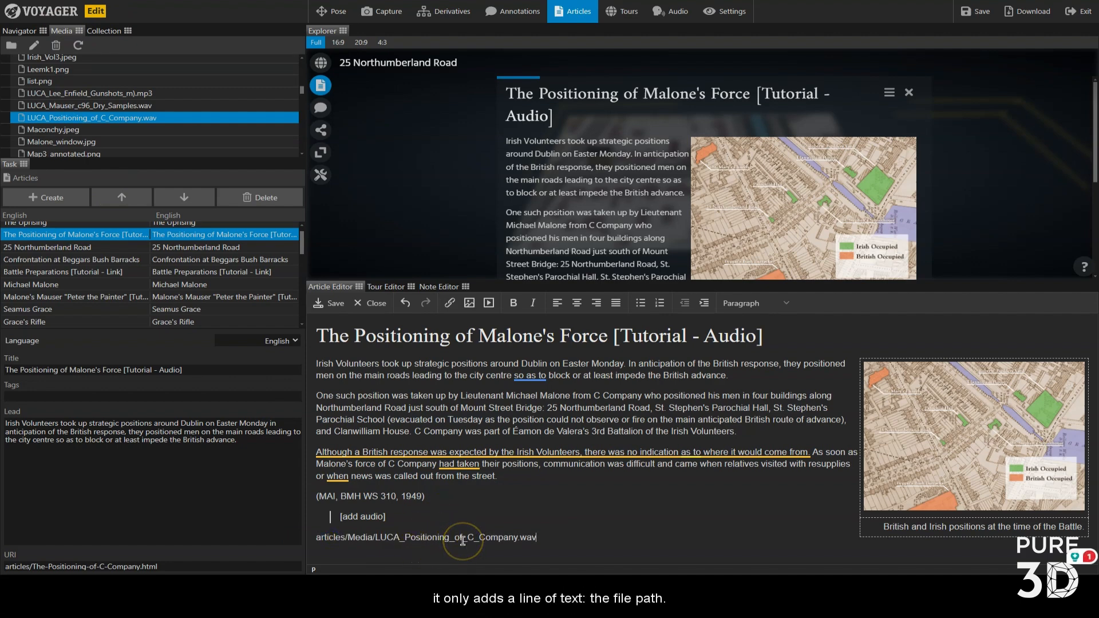
left_click_drag(572, 531, 315, 535)
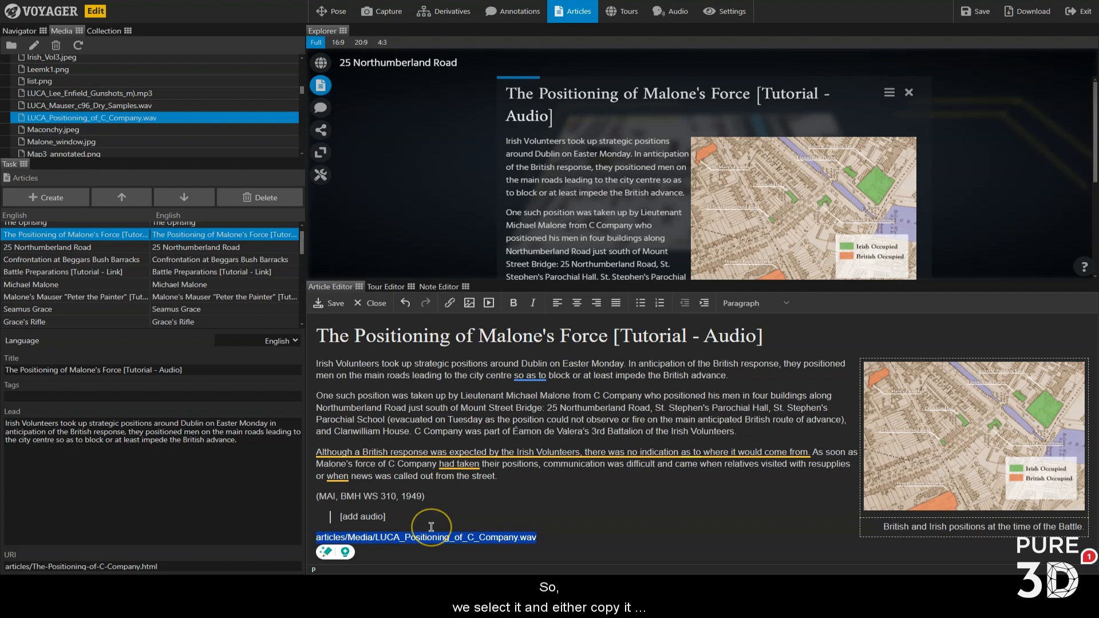
key("ctrl+x")
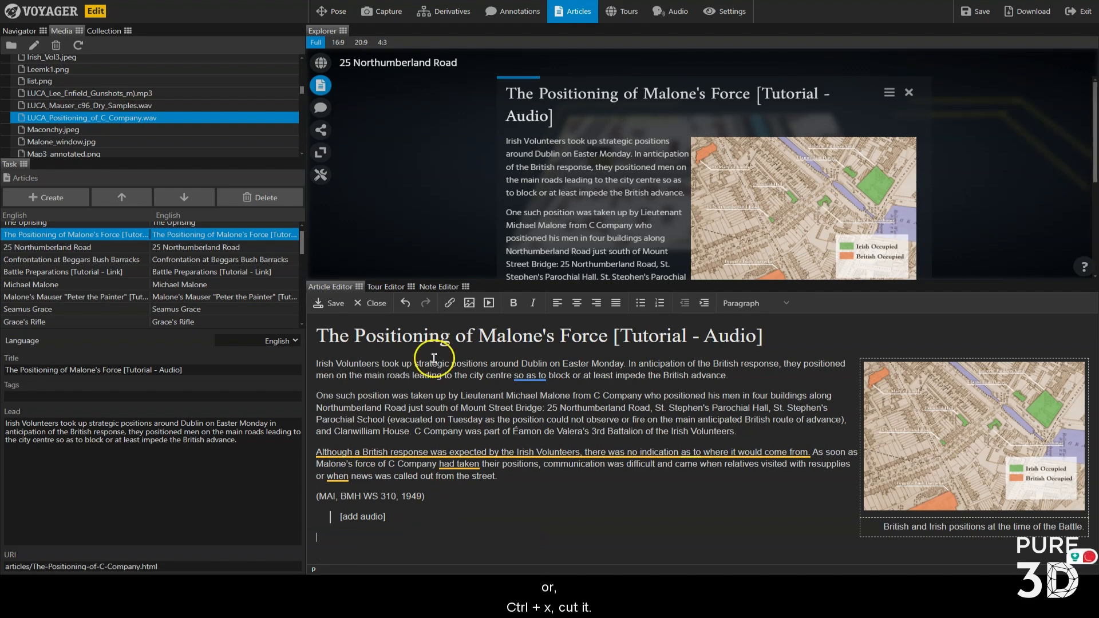
- Insert a media item below [add audio] with the cut LUCA_Positioning_of_C_Company.wav path as its source, and save the article
left_click(488, 303)
left_click(497, 273)
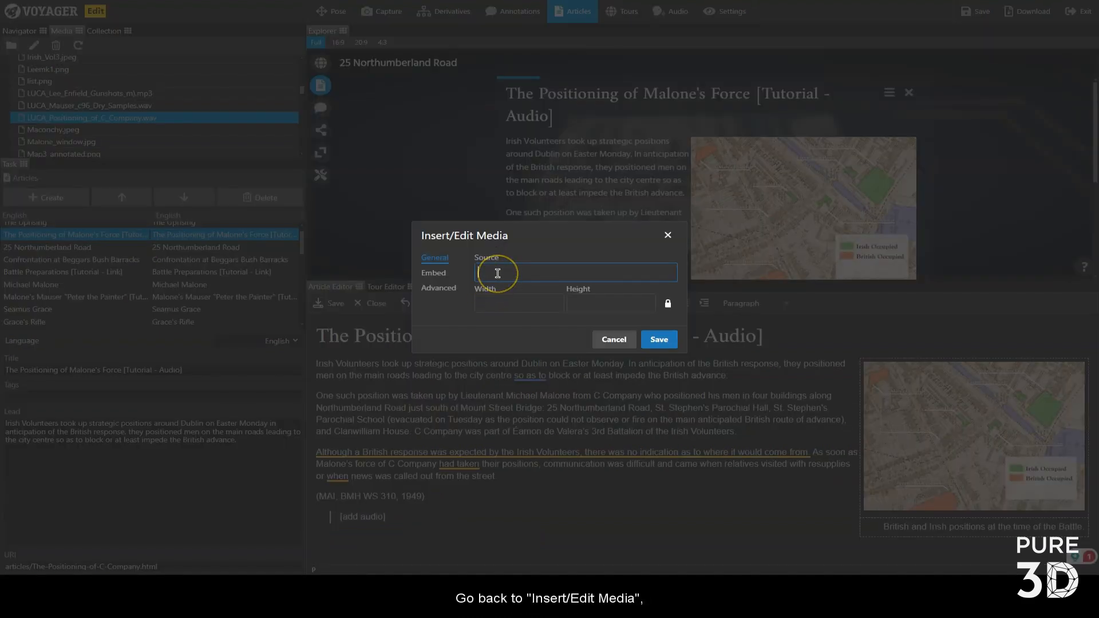
key("ctrl+v")
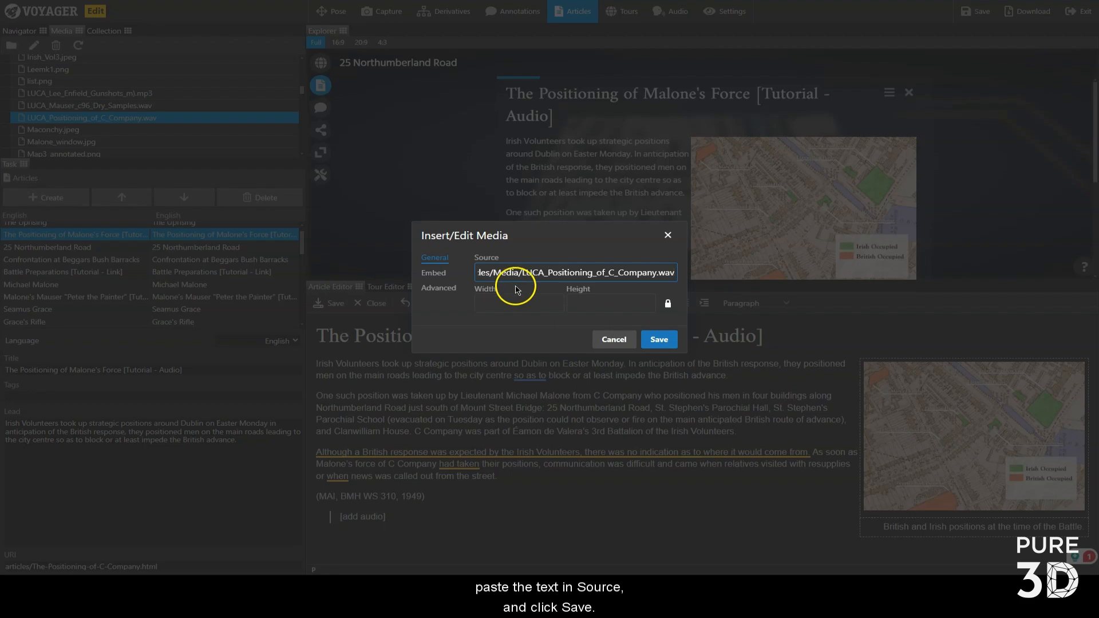
left_click(659, 340)
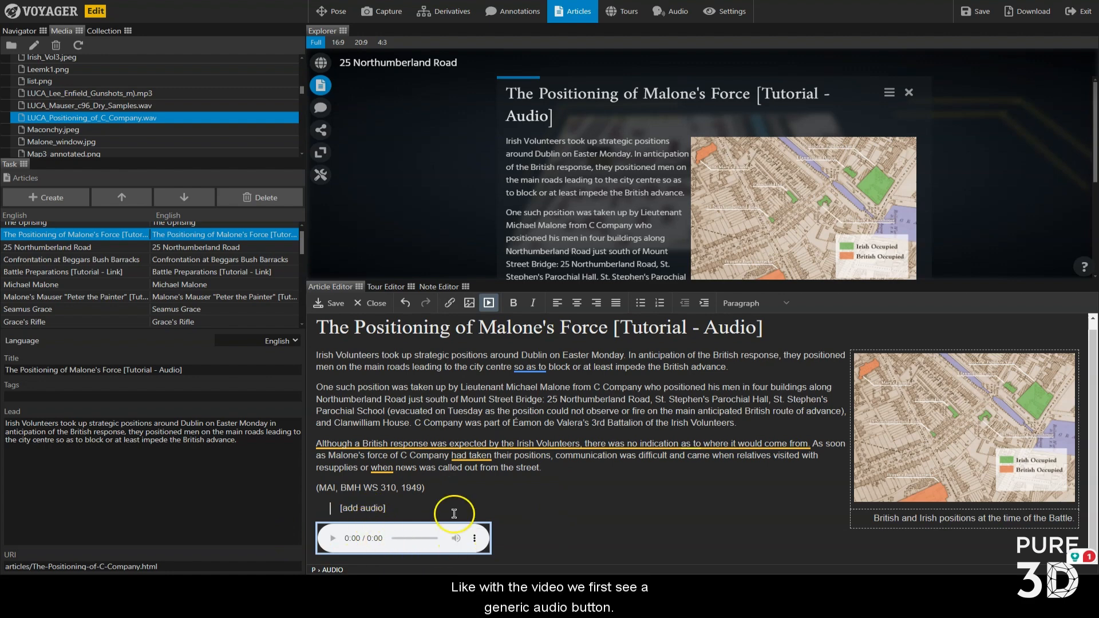
left_click(333, 304)
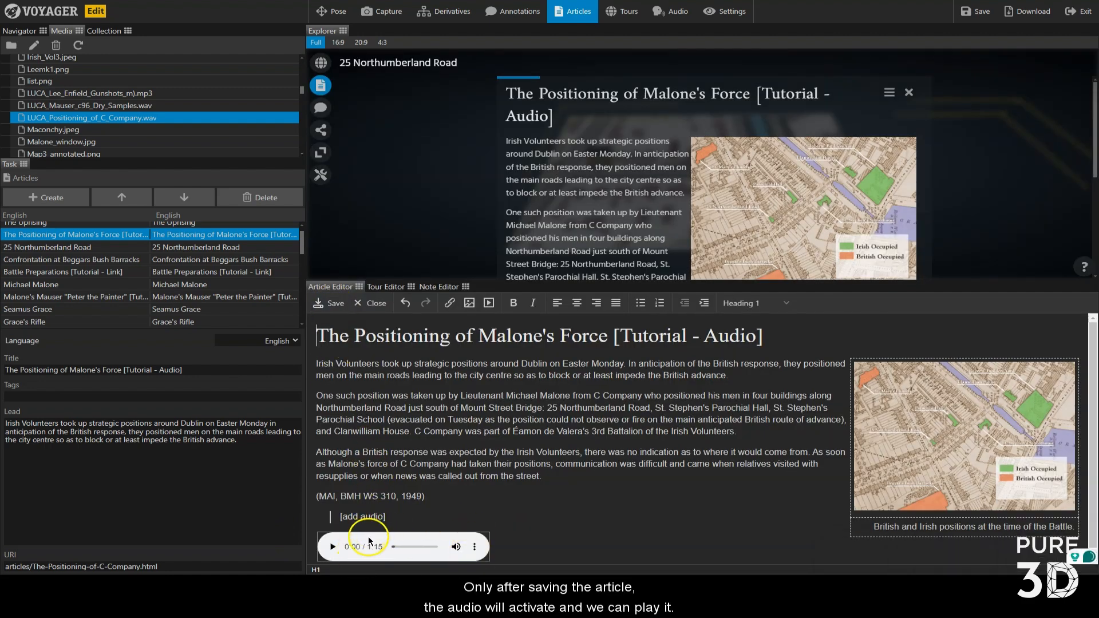
- Play the embedded audio and enlarge the Explorer view to review the article with its audio player
left_click(334, 548)
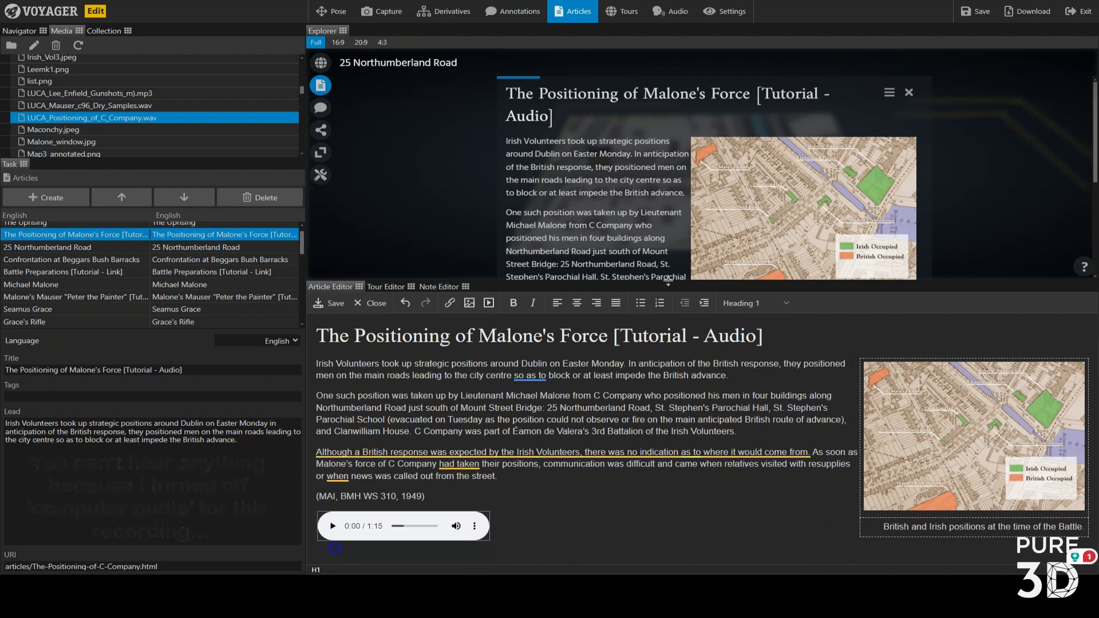
left_click_drag(669, 289, 668, 499)
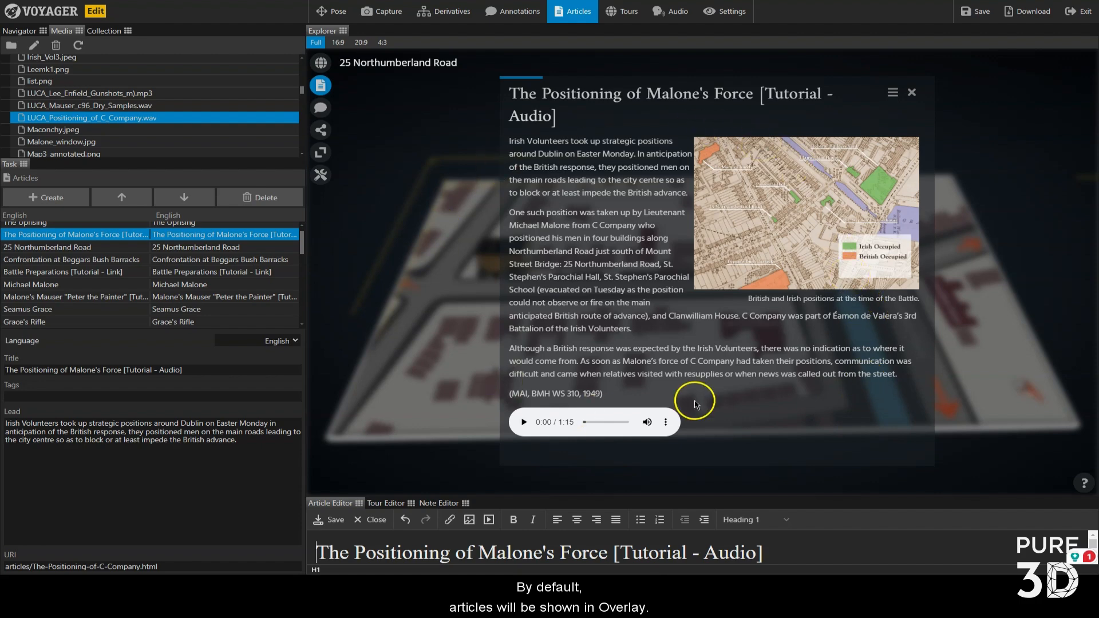
left_click(712, 244)
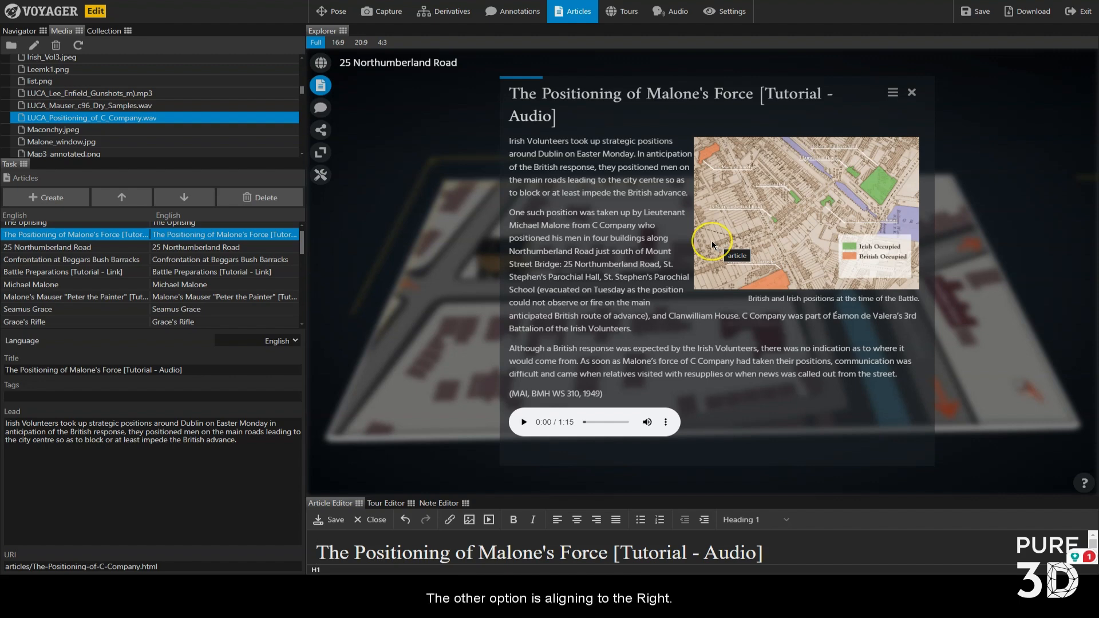
left_click(711, 244)
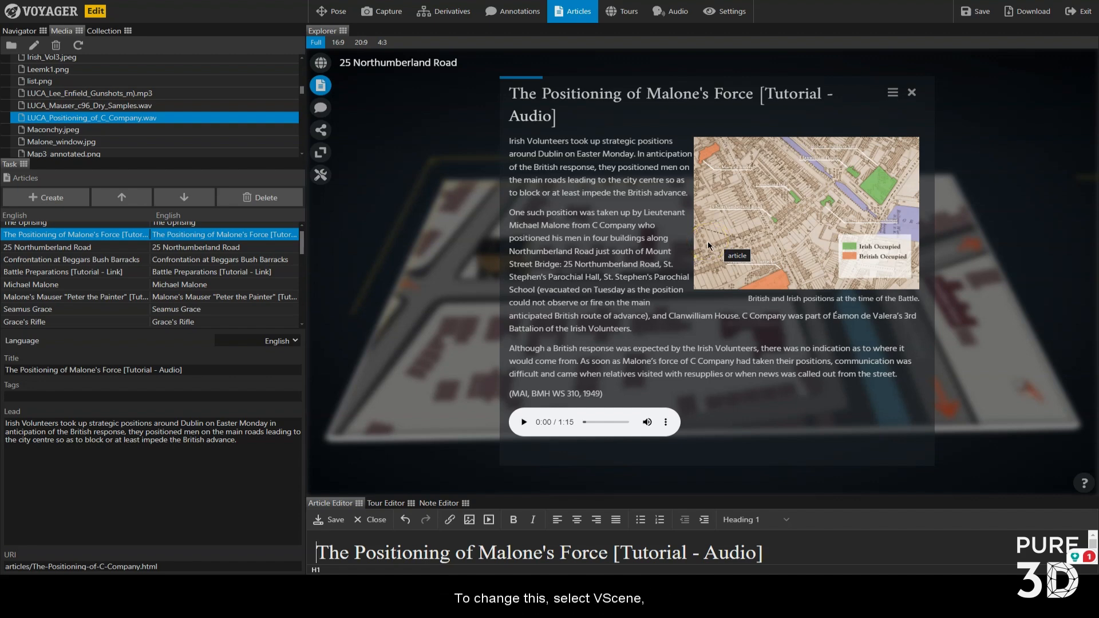
- Set the scene's Reader position to Right in its settings, saving the open article's changes
left_click(22, 30)
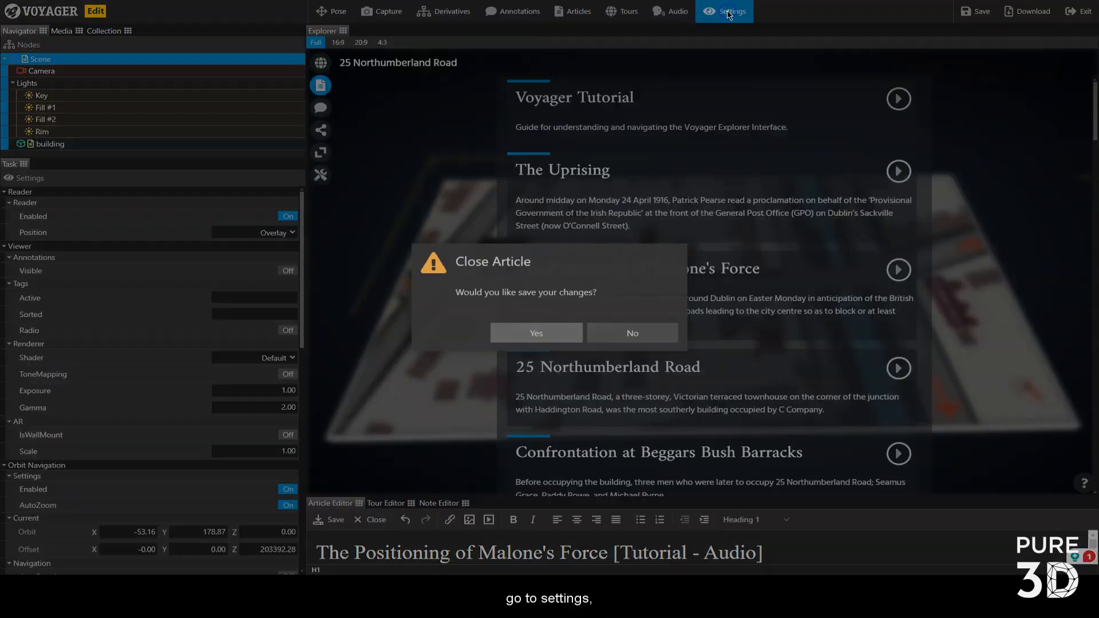
left_click(728, 15)
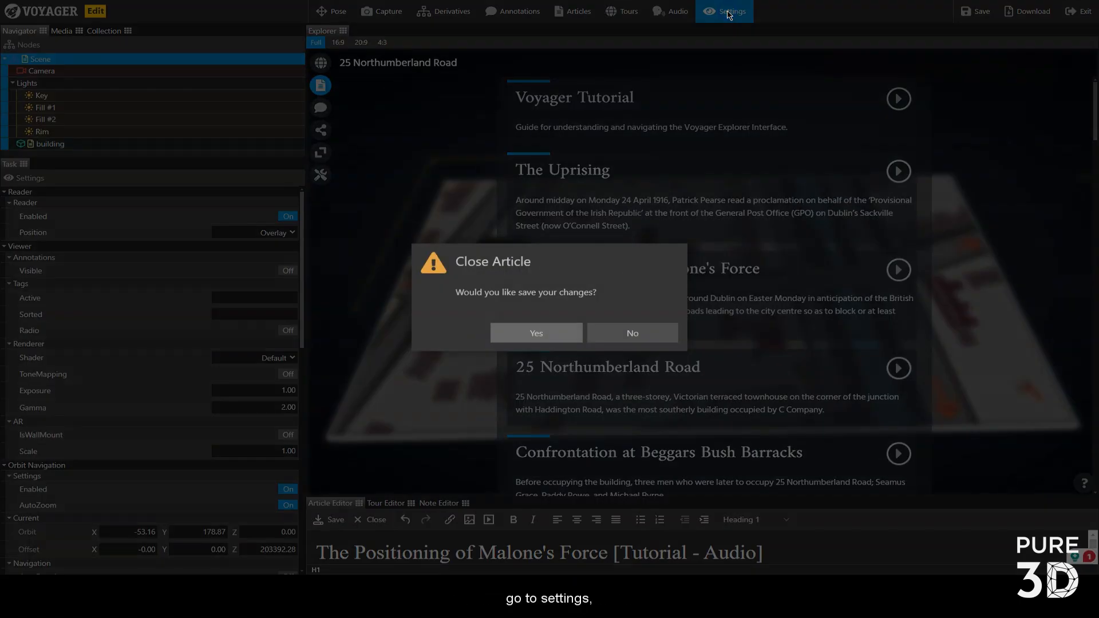
left_click(534, 328)
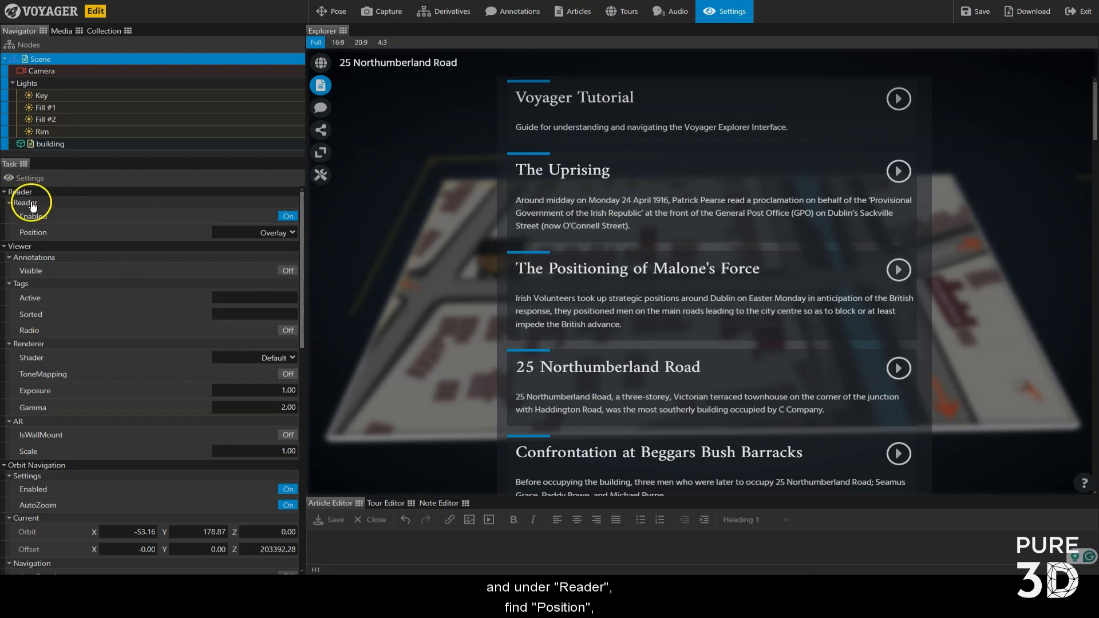
left_click(283, 232)
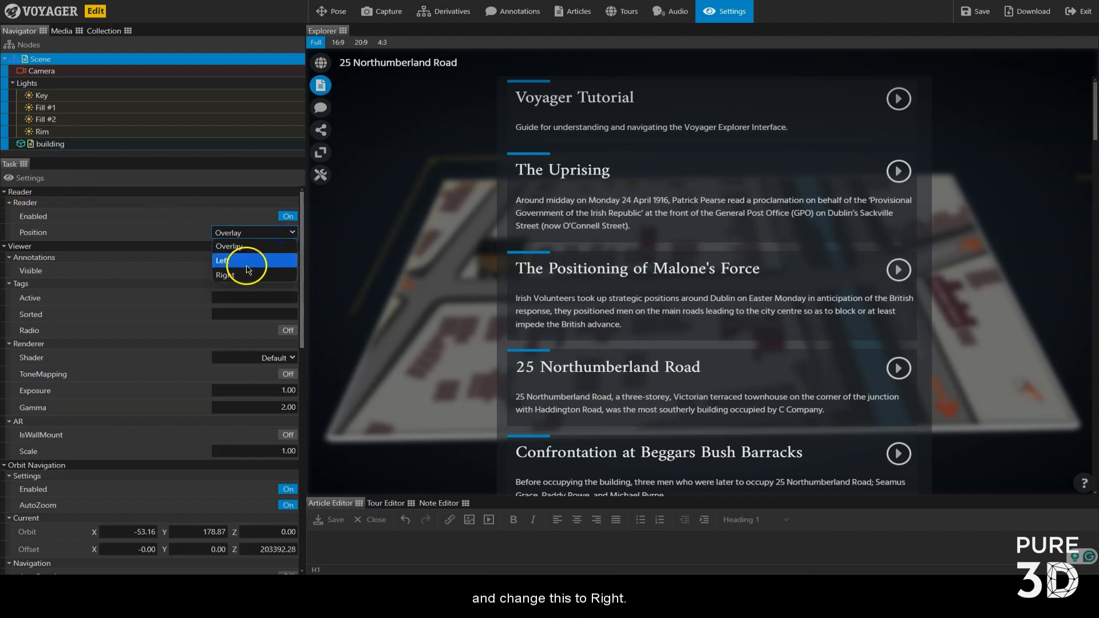
left_click(248, 275)
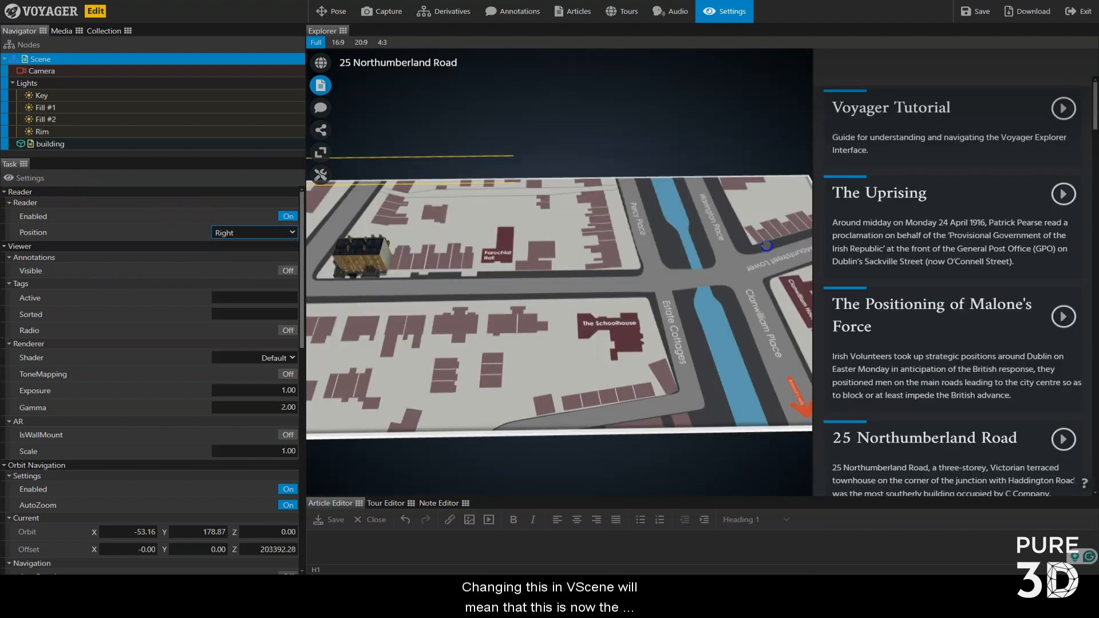